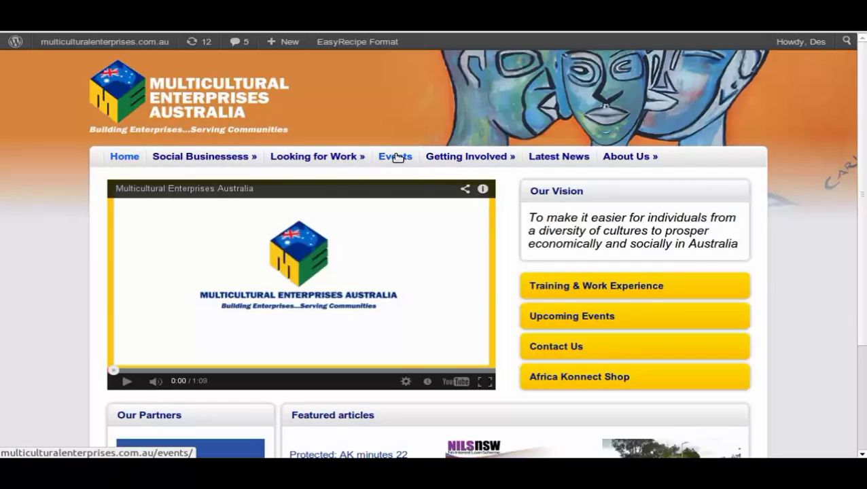
Open the site's Events page and preview the details of the 29 and 30 August 2013 calendar events.
{"action": "left_click", "coordinate": [398, 157]}
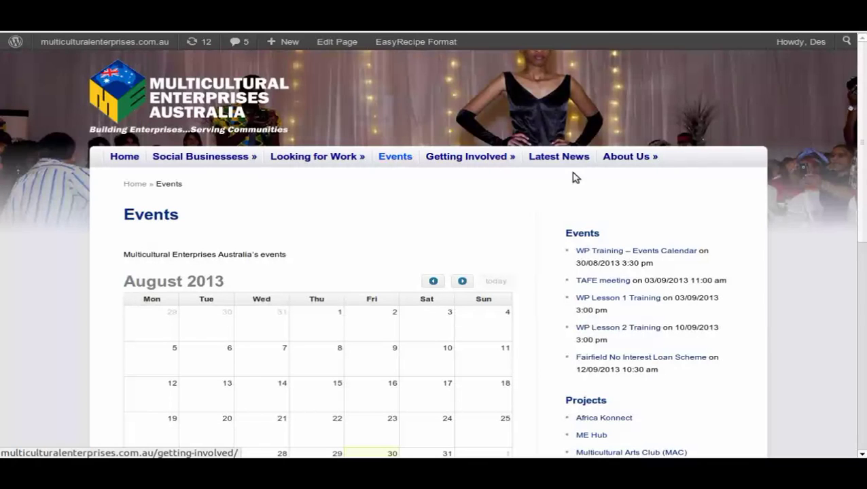
{"action": "scroll", "coordinate": [826, 187], "scroll_direction": "down", "scroll_amount": 1}
{"action": "scroll", "coordinate": [820, 191], "scroll_direction": "down", "scroll_amount": 1}
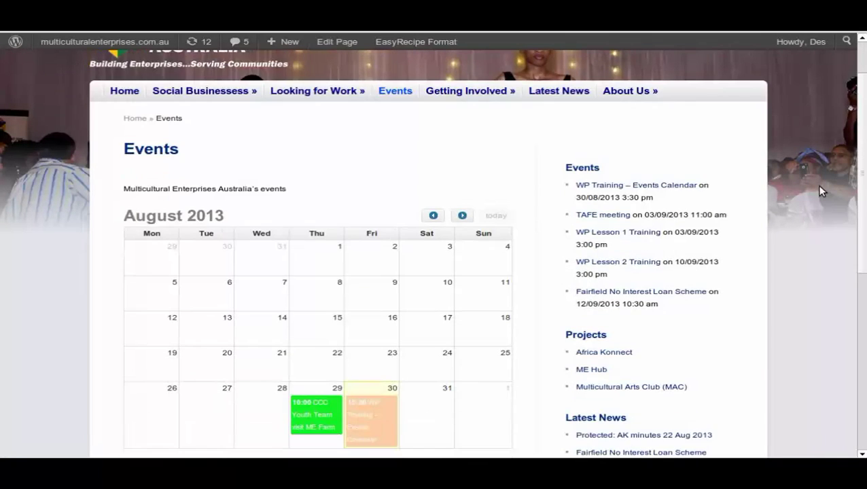
{"action": "scroll", "coordinate": [820, 191], "scroll_direction": "down", "scroll_amount": 1}
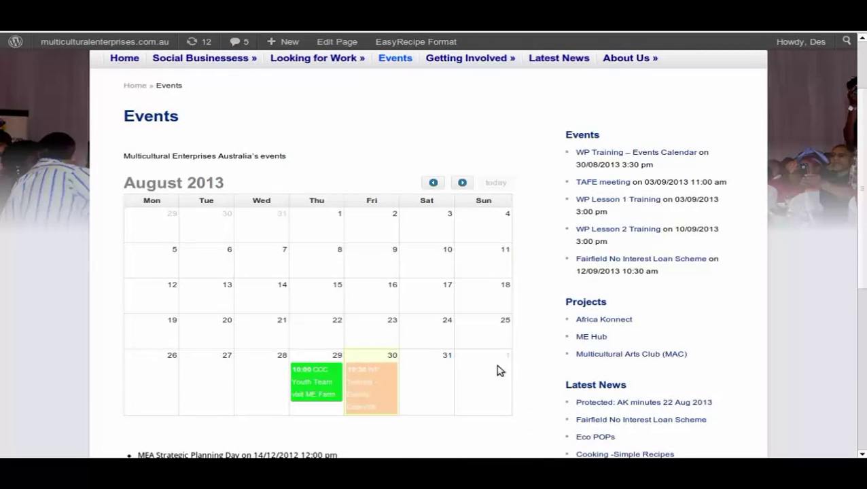
{"action": "mouse_move", "coordinate": [352, 388]}
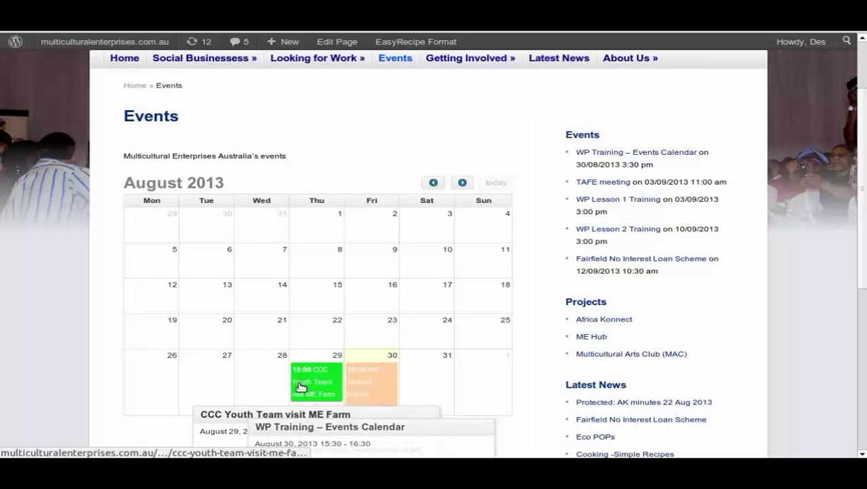
{"action": "mouse_move", "coordinate": [295, 377]}
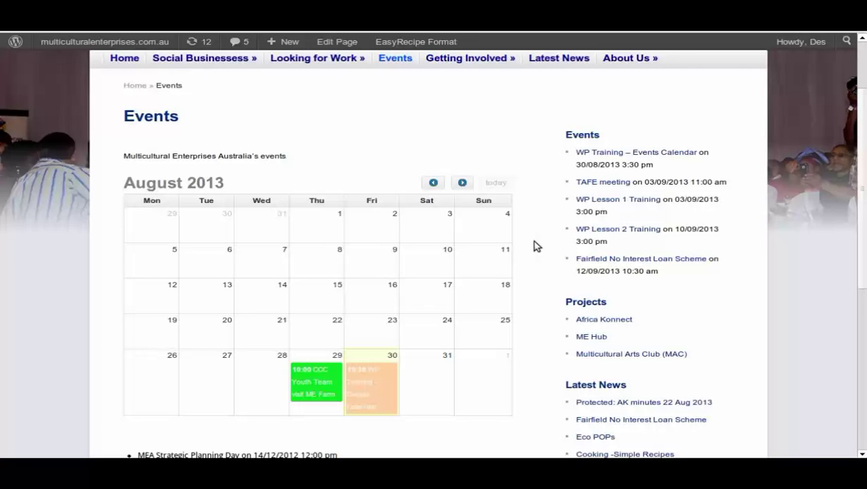
Examine the rest of the Events page, including the event list beneath the calendar and the reply form.
{"action": "scroll", "coordinate": [534, 246], "scroll_direction": "down", "scroll_amount": 4}
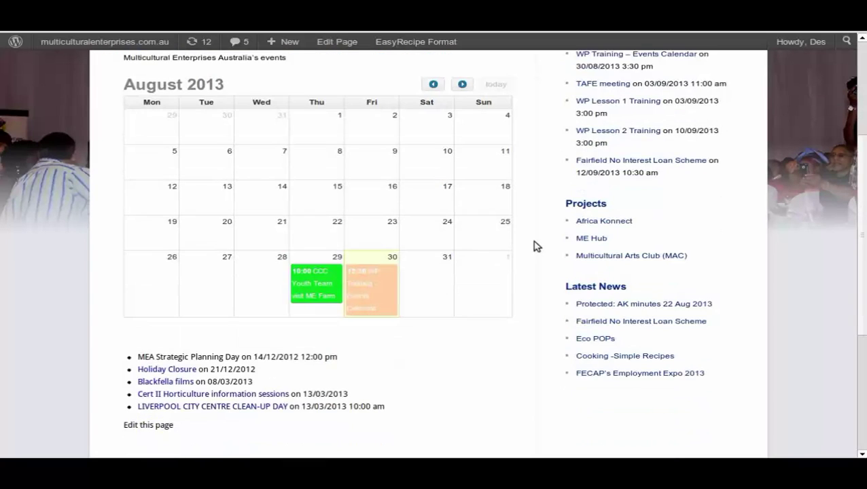
{"action": "scroll", "coordinate": [535, 246], "scroll_direction": "down", "scroll_amount": 1}
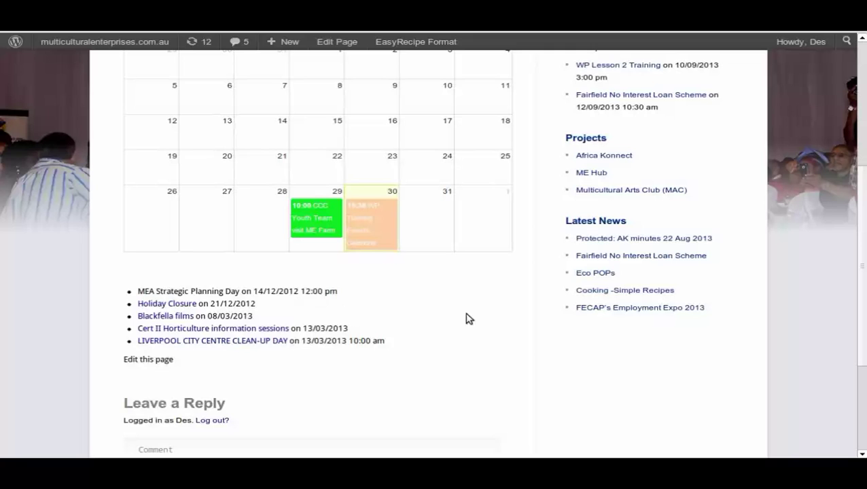
{"action": "scroll", "coordinate": [490, 314], "scroll_direction": "down", "scroll_amount": 2}
{"action": "scroll", "coordinate": [503, 313], "scroll_direction": "down", "scroll_amount": 1}
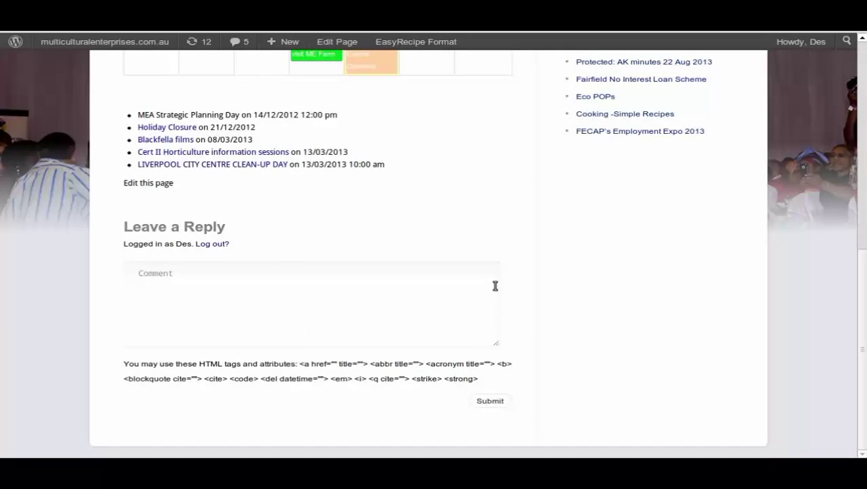
{"action": "scroll", "coordinate": [496, 289], "scroll_direction": "up", "scroll_amount": 3}
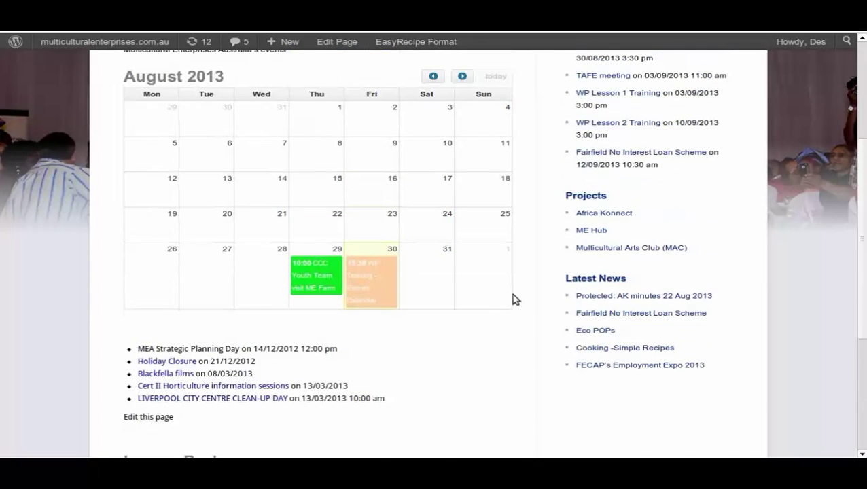
{"action": "scroll", "coordinate": [514, 298], "scroll_direction": "up", "scroll_amount": 2}
{"action": "scroll", "coordinate": [515, 299], "scroll_direction": "up", "scroll_amount": 1}
{"action": "scroll", "coordinate": [515, 299], "scroll_direction": "down", "scroll_amount": 3}
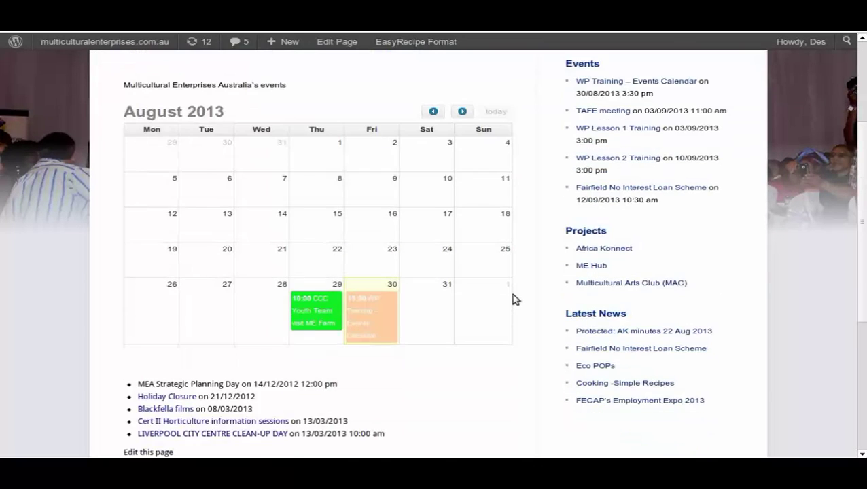
{"action": "scroll", "coordinate": [515, 299], "scroll_direction": "up", "scroll_amount": 1}
Browse the events calendar through September and October 2013, return to August, and preview the event details in the September view.
{"action": "left_click", "coordinate": [461, 147]}
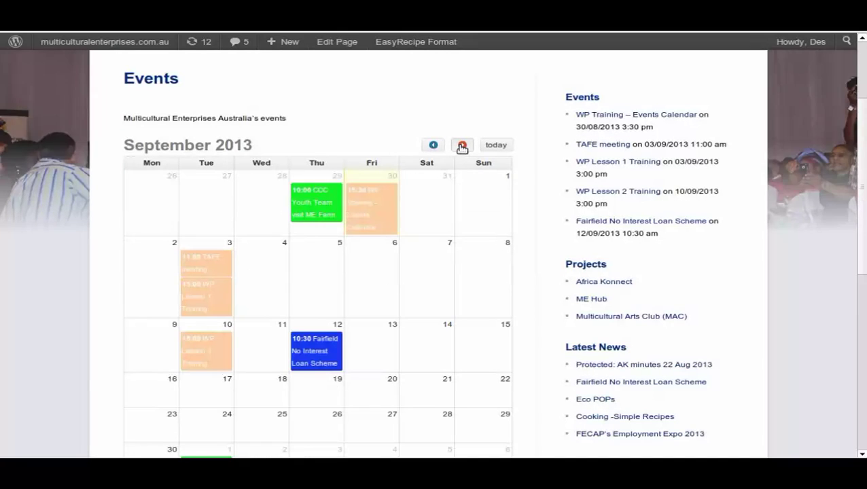
{"action": "left_click", "coordinate": [462, 147]}
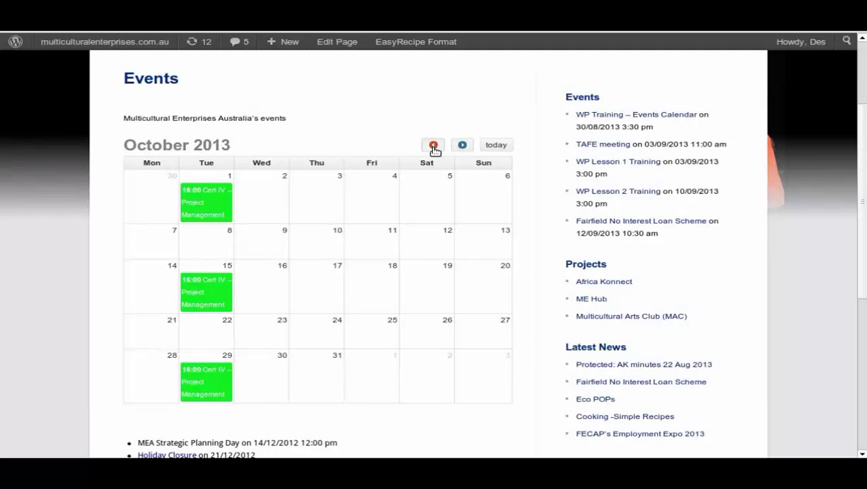
{"action": "left_click", "coordinate": [434, 146]}
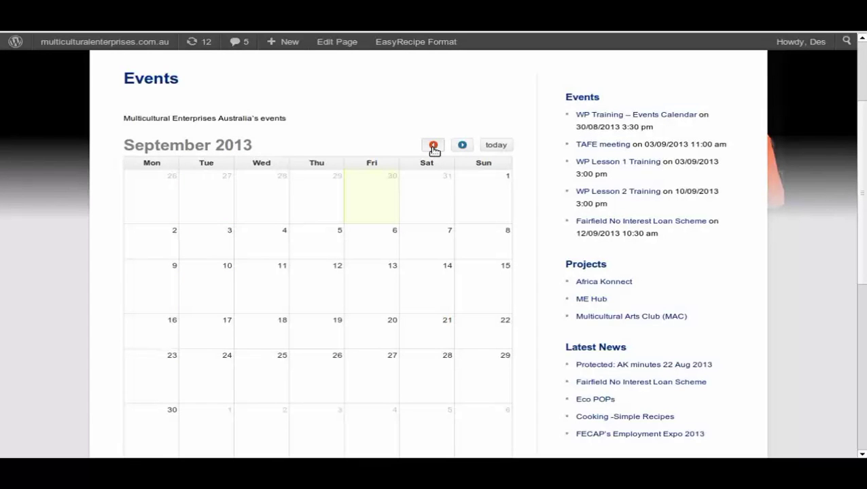
{"action": "left_click", "coordinate": [434, 146]}
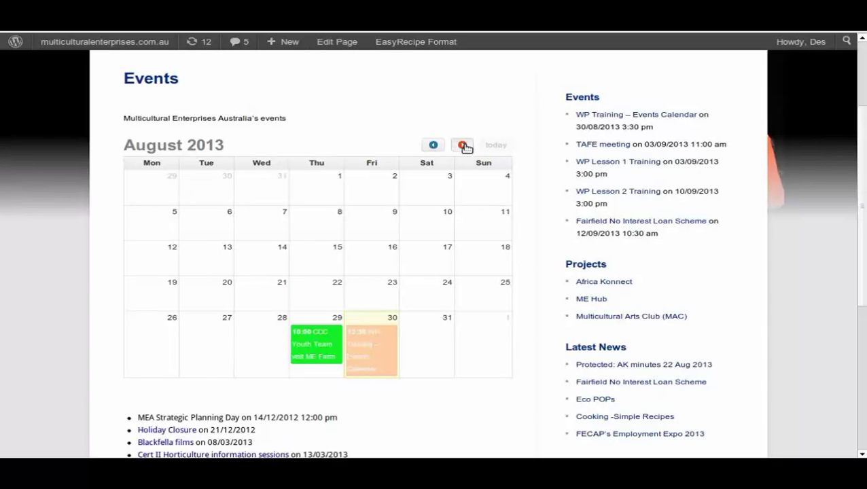
{"action": "left_click", "coordinate": [463, 145]}
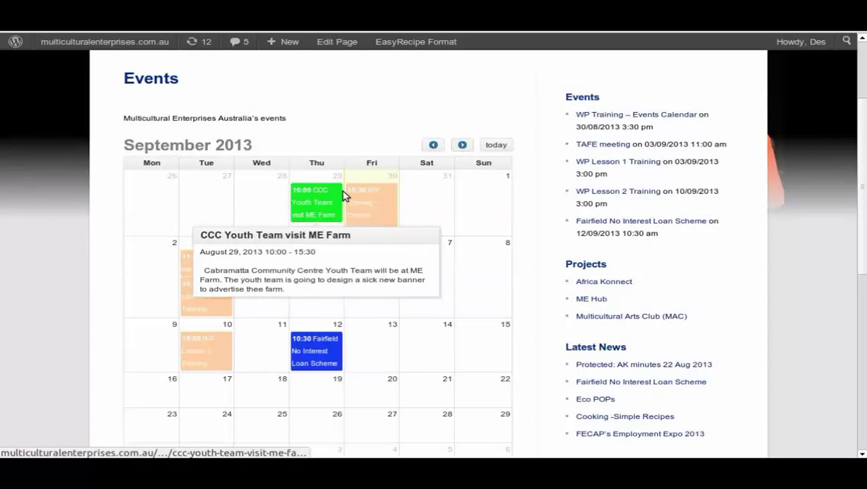
{"action": "mouse_move", "coordinate": [371, 217]}
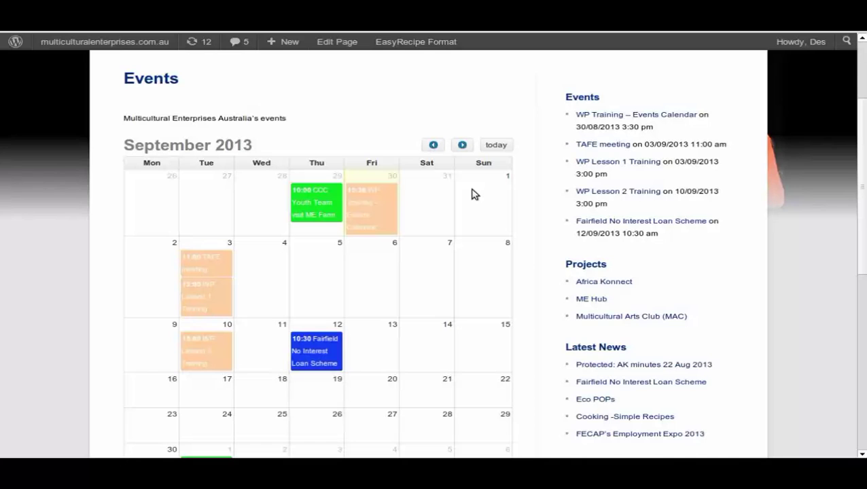
{"action": "scroll", "coordinate": [475, 195], "scroll_direction": "up", "scroll_amount": 2}
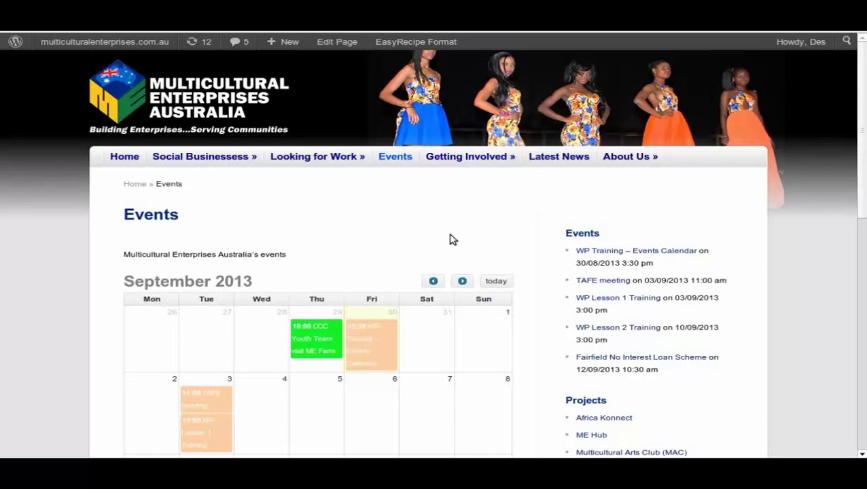
{"action": "mouse_move", "coordinate": [307, 332]}
Go to the site's admin dashboard and open the list of all events.
{"action": "left_click", "coordinate": [140, 41]}
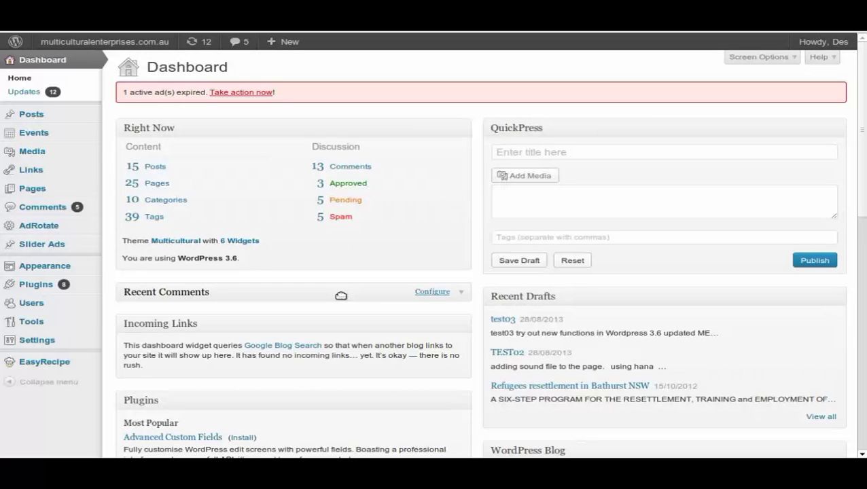
{"action": "mouse_move", "coordinate": [48, 290]}
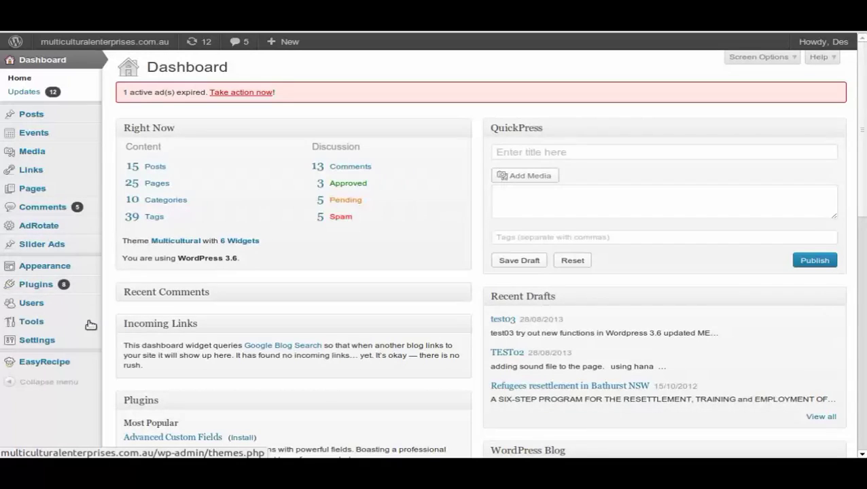
{"action": "mouse_move", "coordinate": [53, 340]}
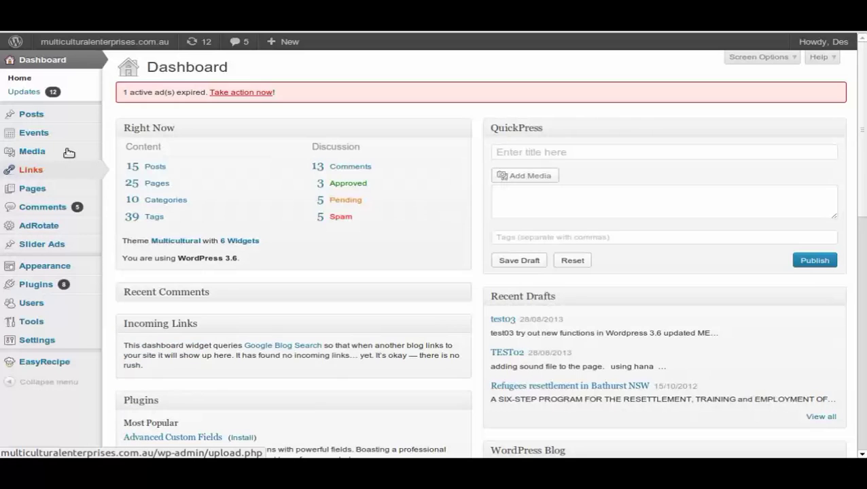
{"action": "mouse_move", "coordinate": [60, 138]}
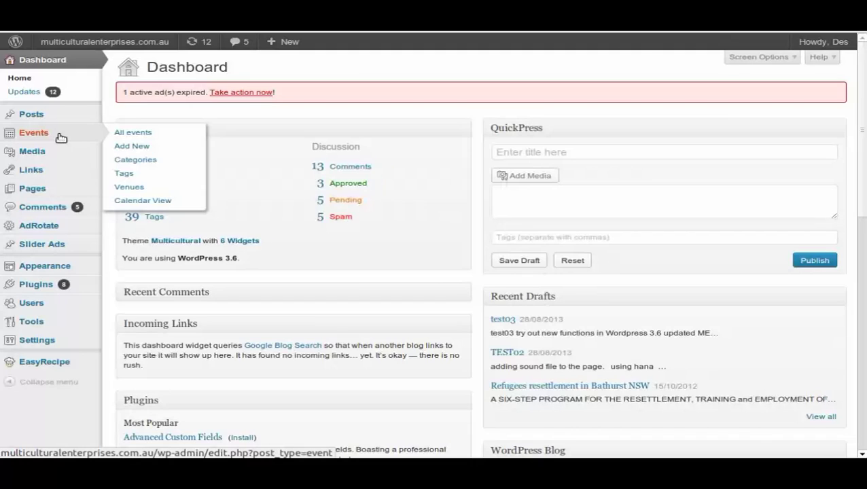
{"action": "left_click", "coordinate": [124, 133]}
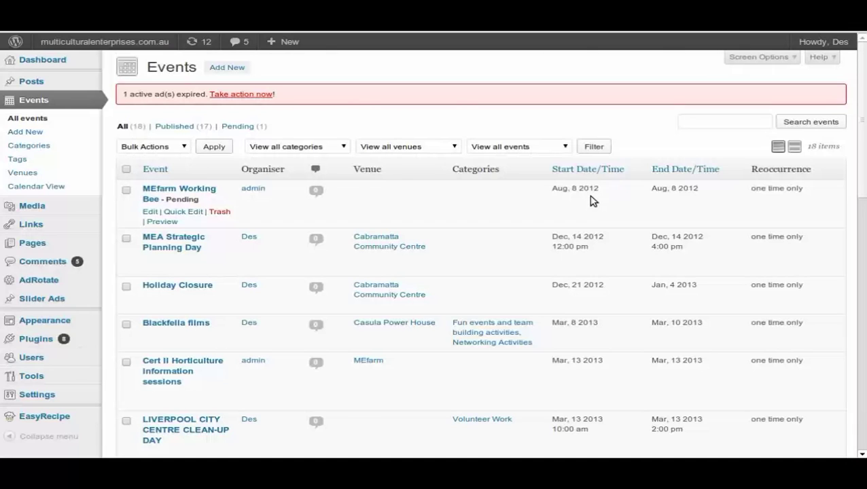
Look through the full event list and sort it by start date with the latest events first.
{"action": "scroll", "coordinate": [592, 200], "scroll_direction": "down", "scroll_amount": 10}
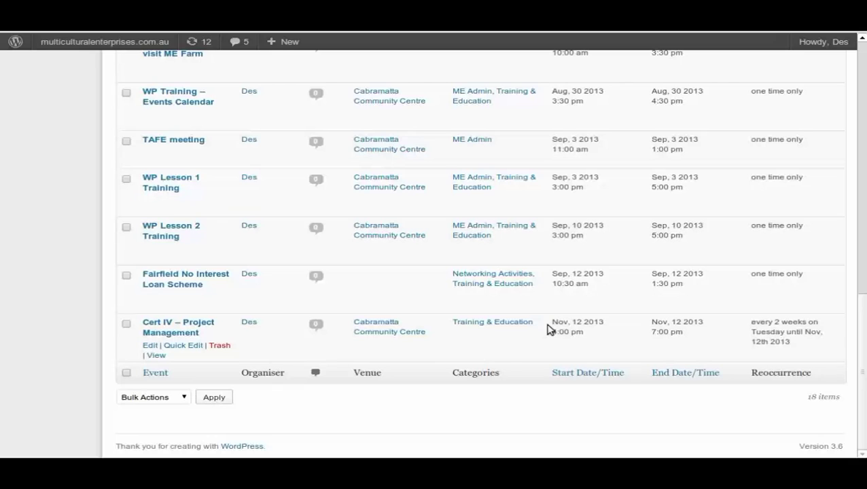
{"action": "scroll", "coordinate": [561, 309], "scroll_direction": "up", "scroll_amount": 5}
{"action": "scroll", "coordinate": [575, 290], "scroll_direction": "up", "scroll_amount": 1}
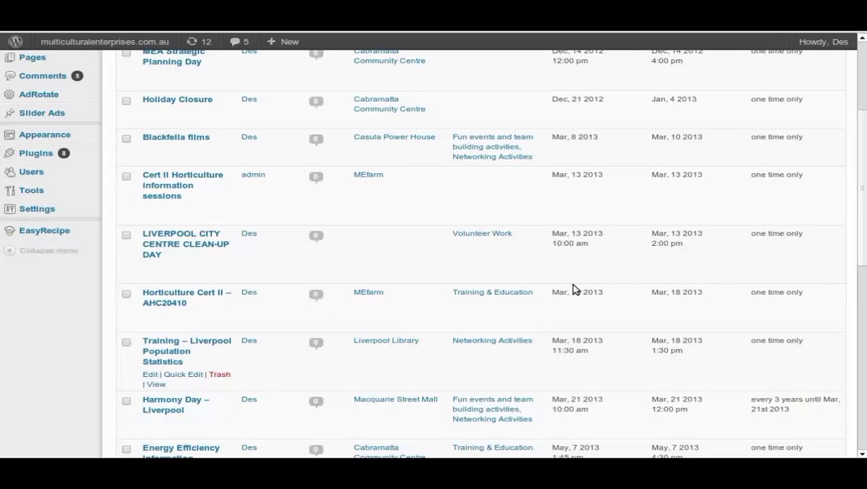
{"action": "scroll", "coordinate": [575, 290], "scroll_direction": "up", "scroll_amount": 5}
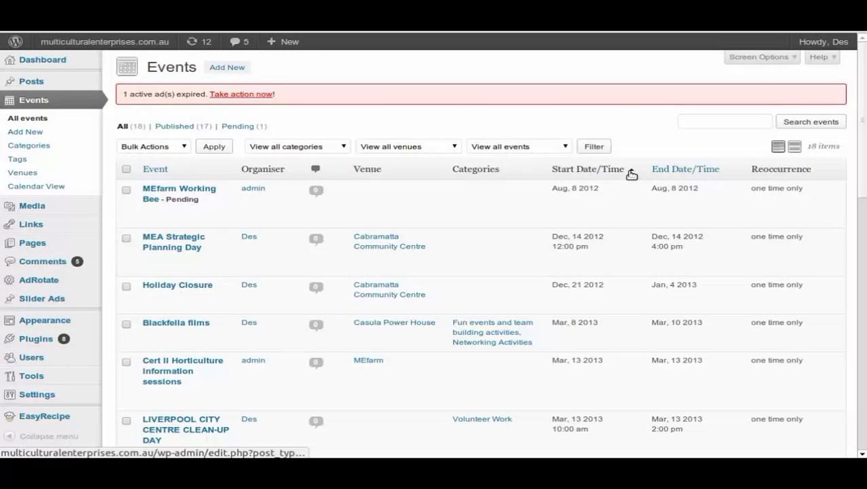
{"action": "left_click", "coordinate": [632, 175]}
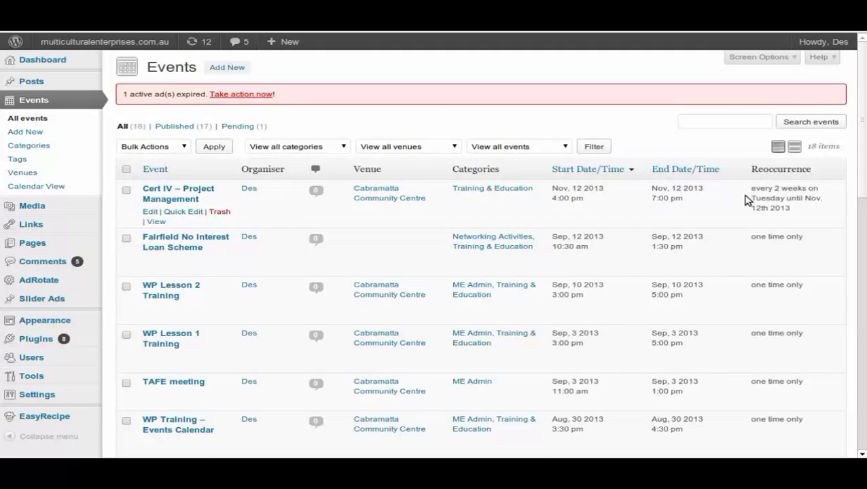
Show the event list's display options, hide the Organiser column and restore it.
{"action": "left_click", "coordinate": [758, 58]}
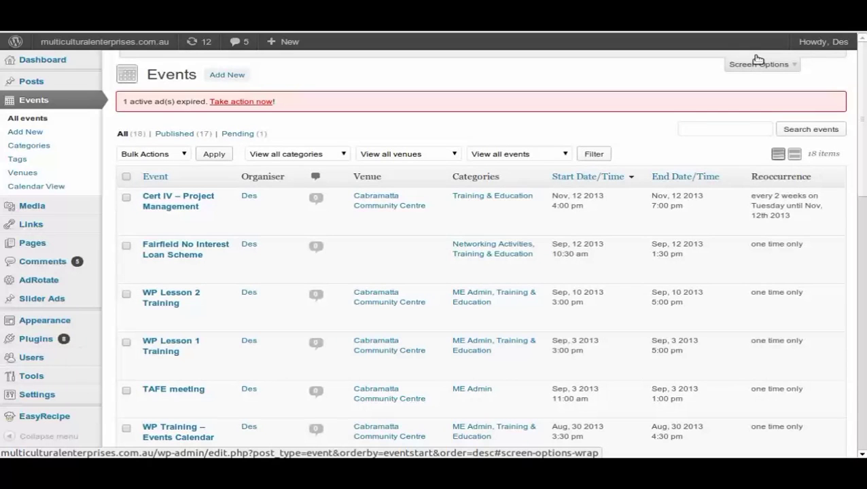
{"action": "left_click", "coordinate": [758, 60]}
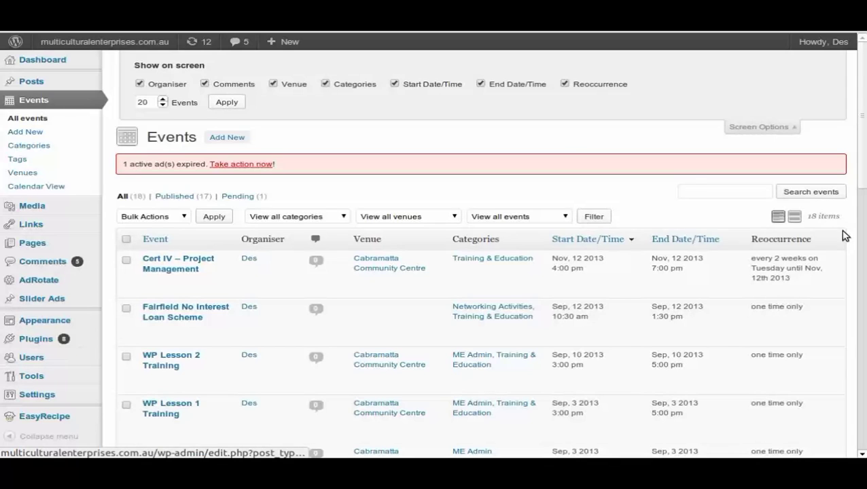
{"action": "left_click", "coordinate": [140, 84]}
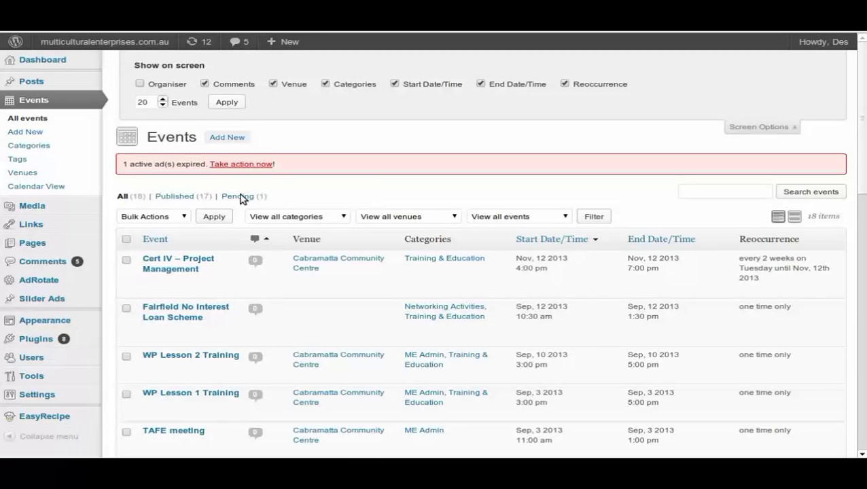
{"action": "left_click", "coordinate": [140, 83]}
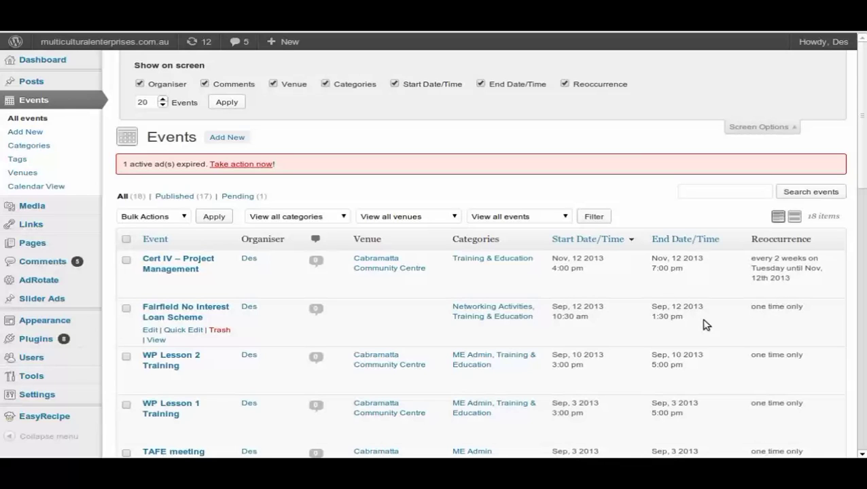
Open the Cert IV – Project Management event for editing and review its categories, recurrence, venue map, excerpt and custom fields.
{"action": "mouse_move", "coordinate": [148, 286]}
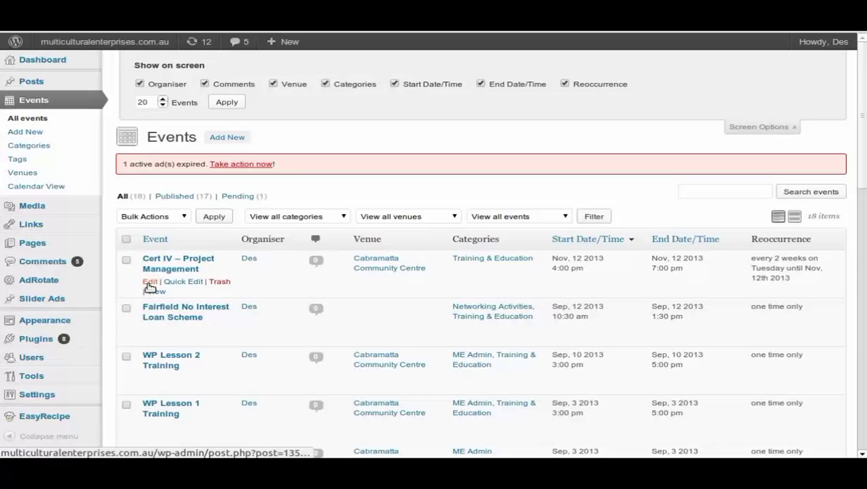
{"action": "left_click", "coordinate": [148, 283]}
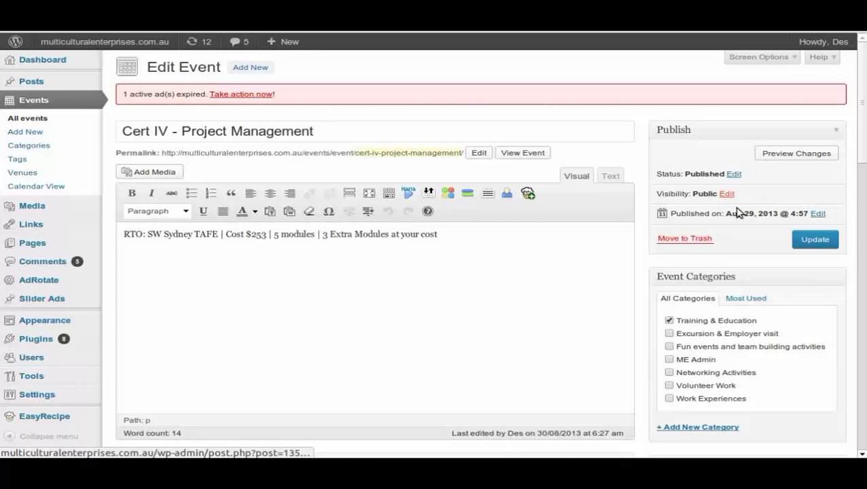
{"action": "scroll", "coordinate": [563, 227], "scroll_direction": "down", "scroll_amount": 4}
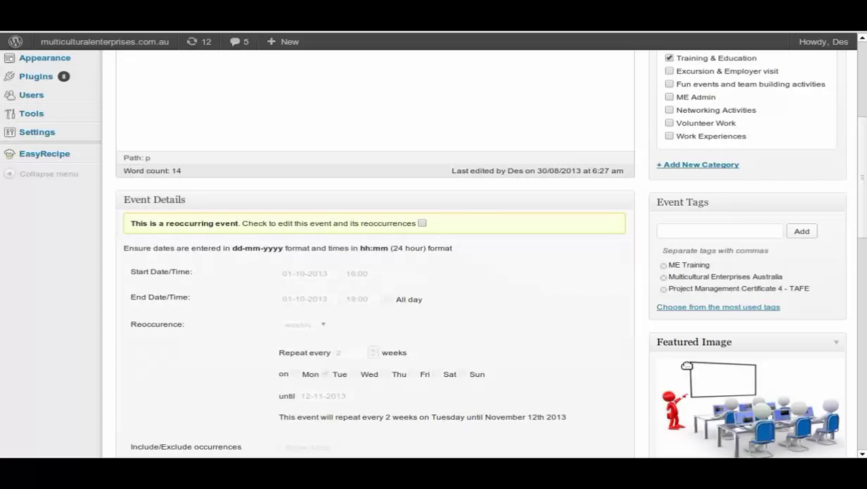
{"action": "scroll", "coordinate": [487, 197], "scroll_direction": "down", "scroll_amount": 5}
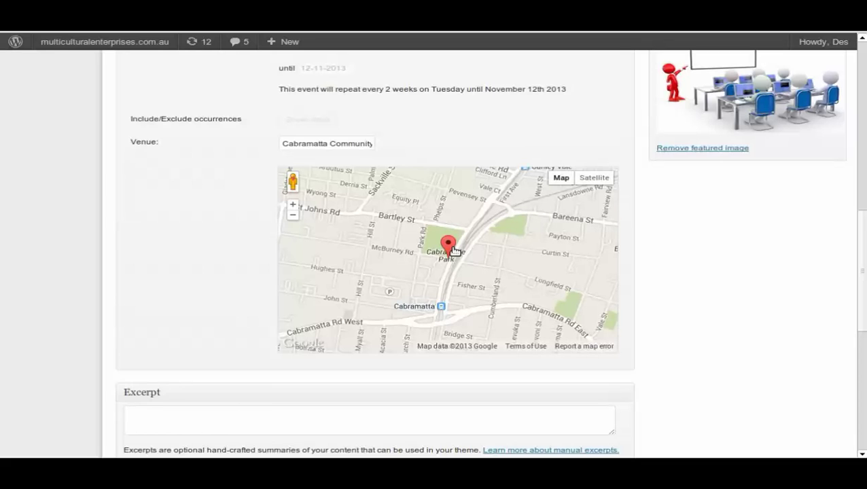
{"action": "scroll", "coordinate": [730, 327], "scroll_direction": "down", "scroll_amount": 3}
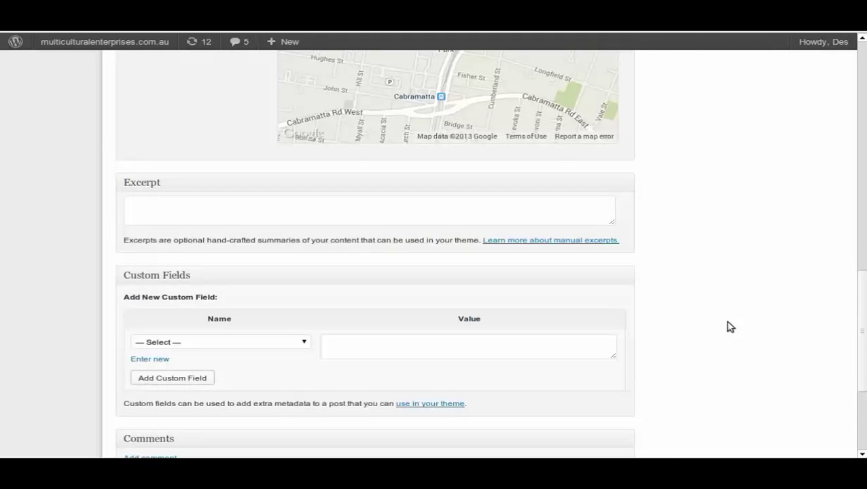
Enable editing of the recurring event and its reoccurrences, and show the pickers for its start date and start time.
{"action": "scroll", "coordinate": [707, 325], "scroll_direction": "up", "scroll_amount": 10}
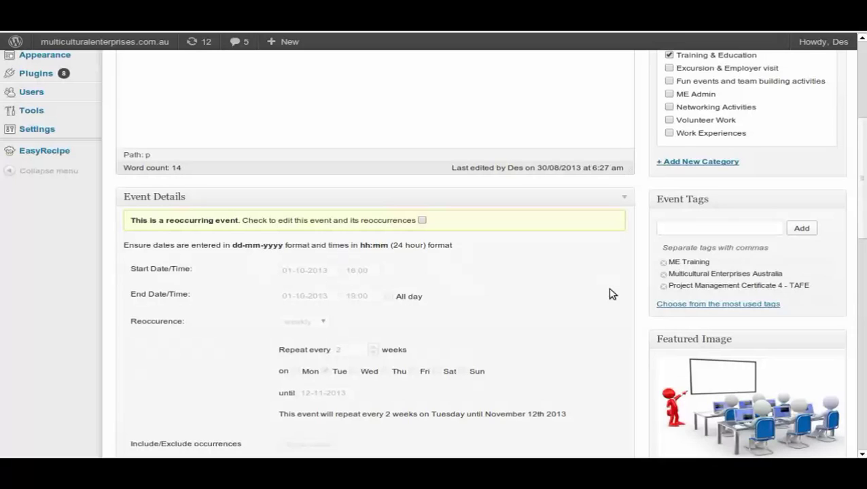
{"action": "left_click", "coordinate": [422, 221]}
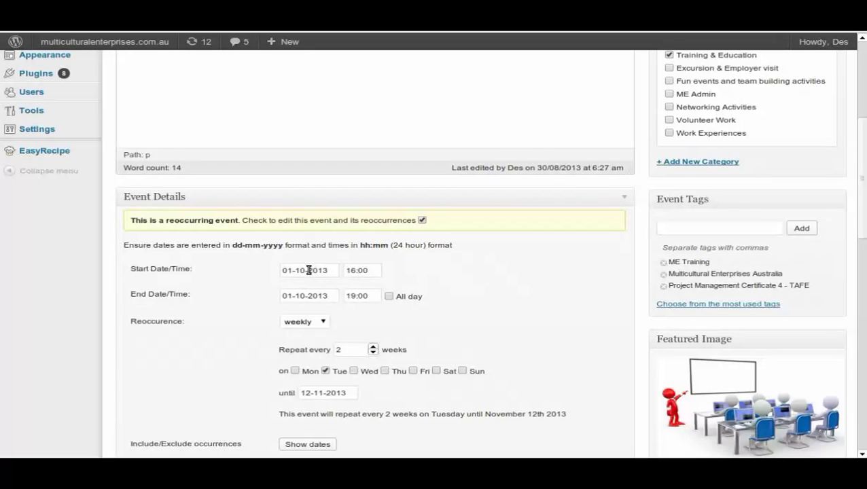
{"action": "left_click", "coordinate": [310, 270]}
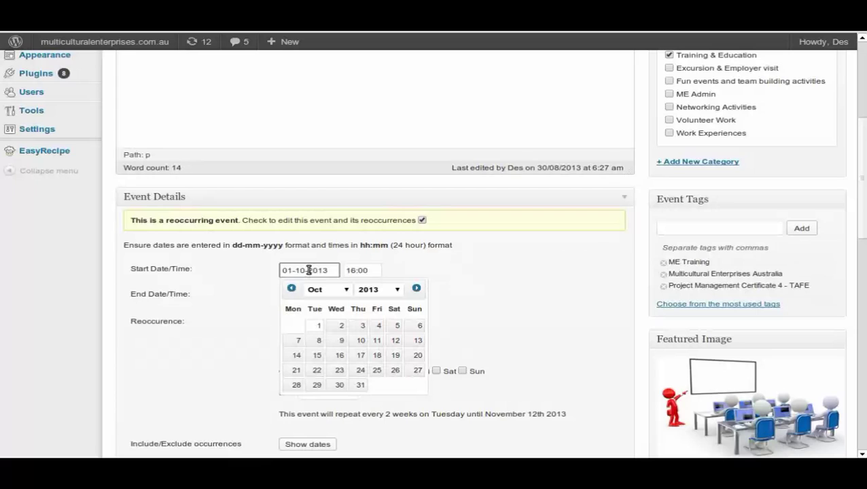
{"action": "left_click", "coordinate": [357, 270]}
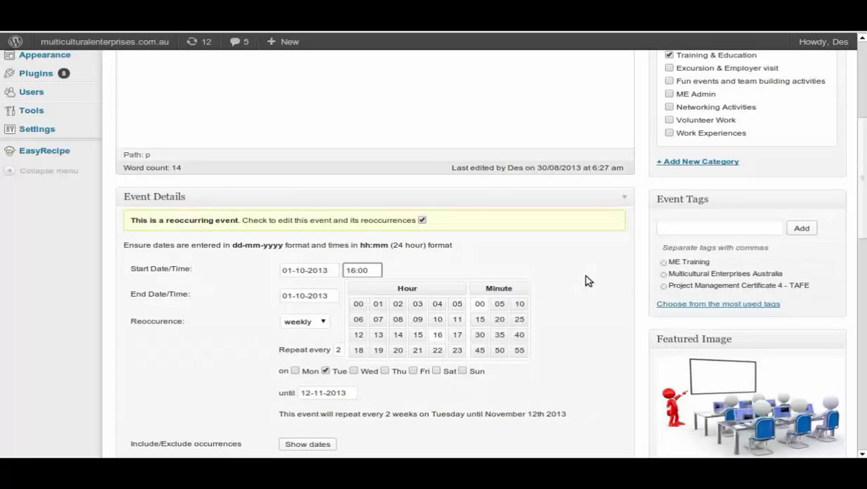
Show the available reoccurrence frequencies and review the event's weekly repeat settings and venue.
{"action": "left_click", "coordinate": [324, 323]}
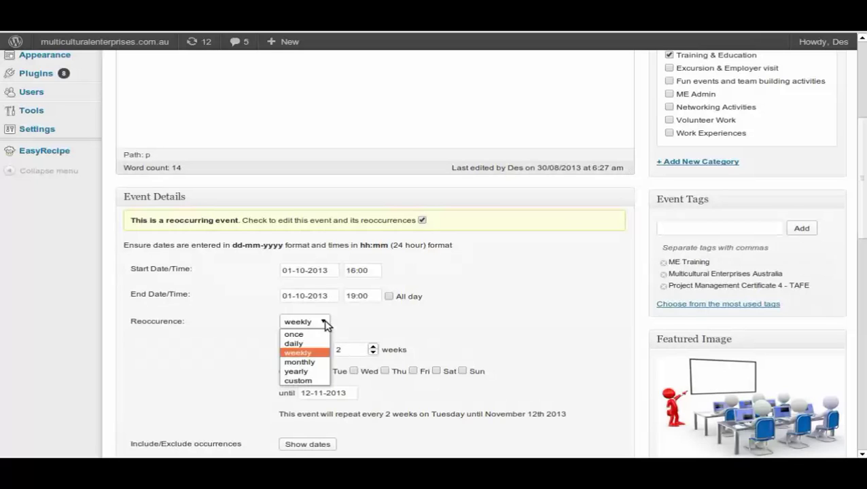
{"action": "left_click", "coordinate": [325, 324]}
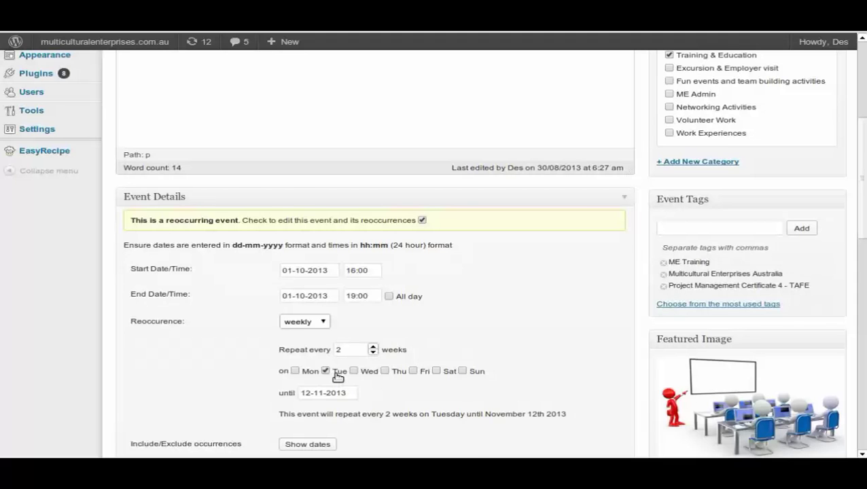
{"action": "scroll", "coordinate": [607, 296], "scroll_direction": "down", "scroll_amount": 3}
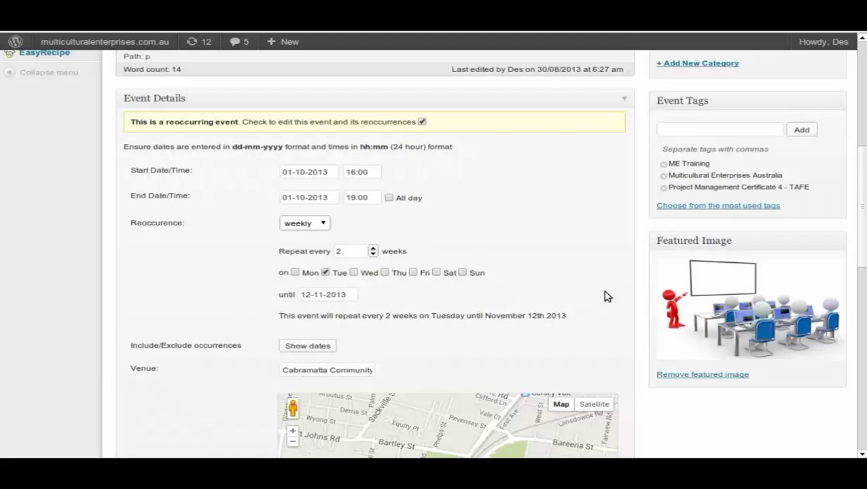
{"action": "scroll", "coordinate": [352, 317], "scroll_direction": "down", "scroll_amount": 2}
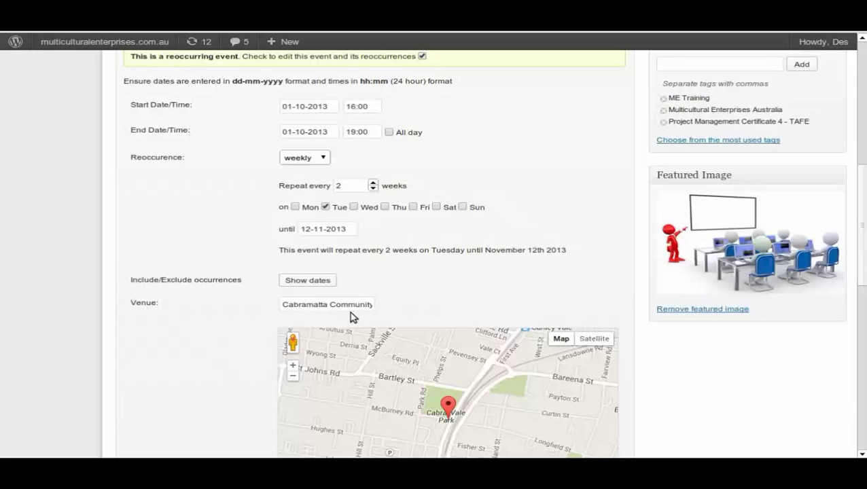
Show the editing options for the event's publication status, visibility and publish date.
{"action": "scroll", "coordinate": [689, 134], "scroll_direction": "up", "scroll_amount": 3}
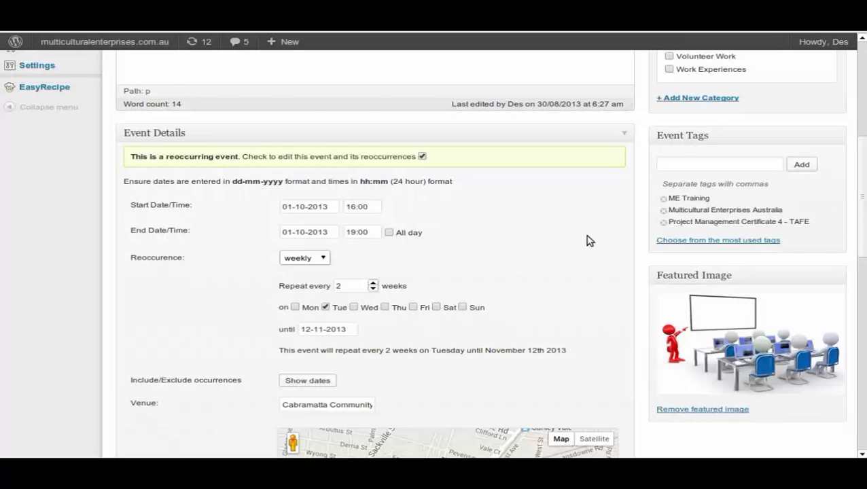
{"action": "scroll", "coordinate": [590, 240], "scroll_direction": "up", "scroll_amount": 3}
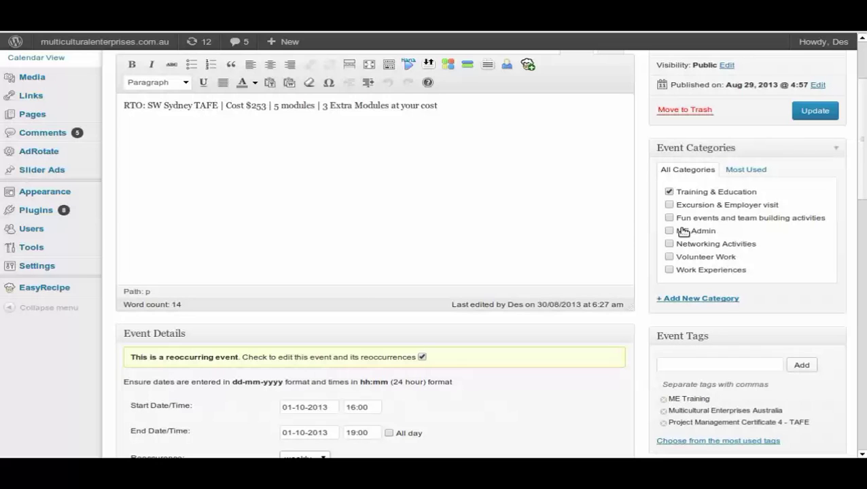
{"action": "scroll", "coordinate": [684, 232], "scroll_direction": "up", "scroll_amount": 2}
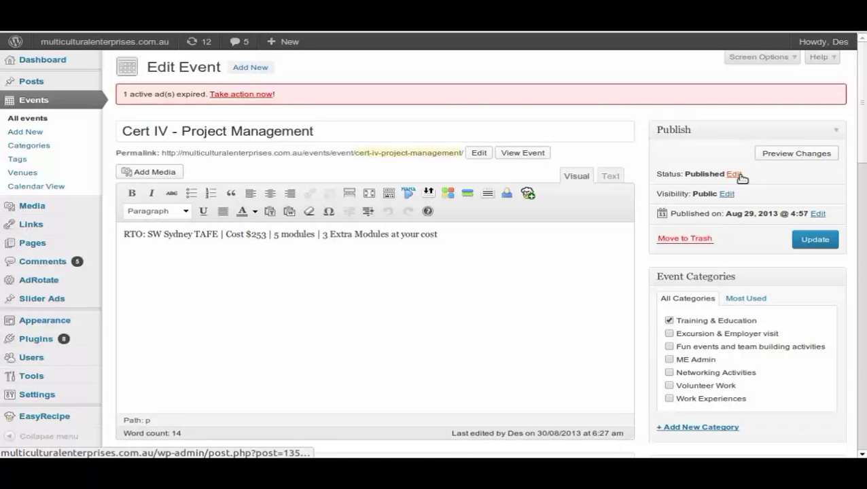
{"action": "left_click", "coordinate": [735, 174]}
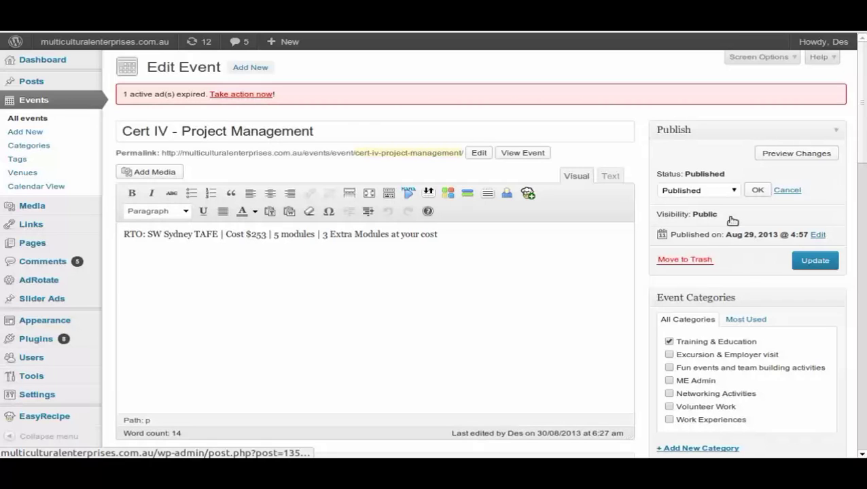
{"action": "left_click", "coordinate": [731, 216]}
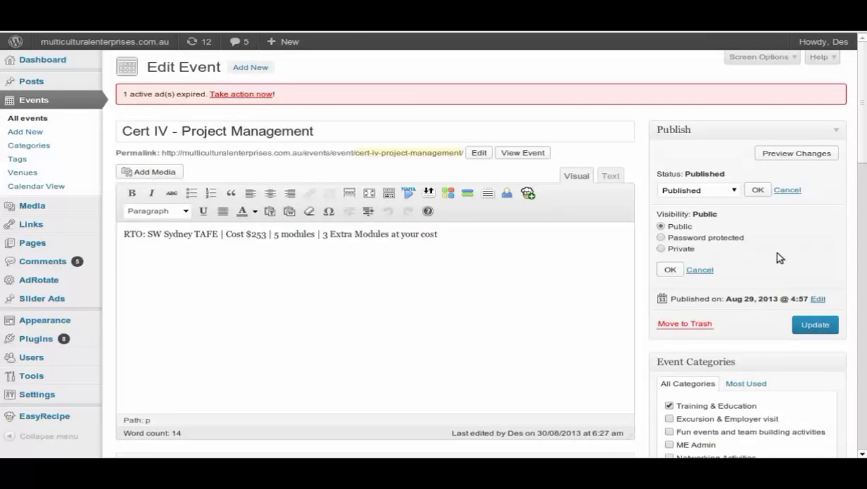
{"action": "scroll", "coordinate": [780, 258], "scroll_direction": "down", "scroll_amount": 1}
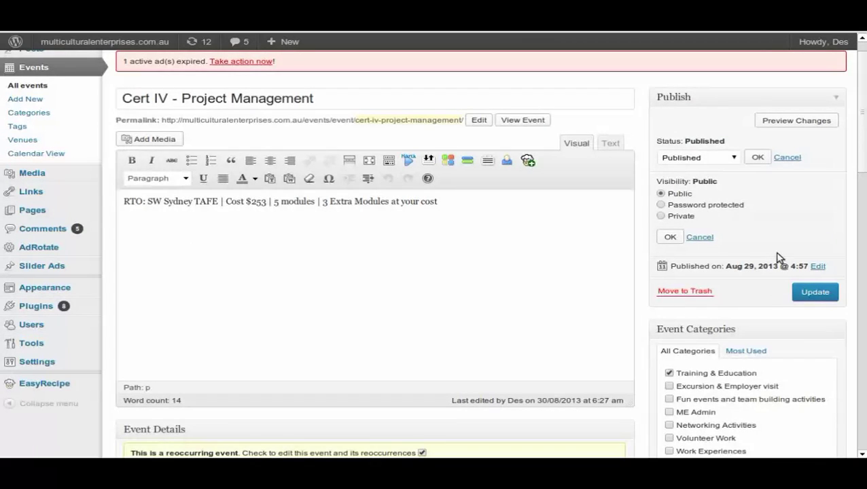
{"action": "left_click", "coordinate": [818, 265]}
{"action": "scroll", "coordinate": [819, 275], "scroll_direction": "down", "scroll_amount": 1}
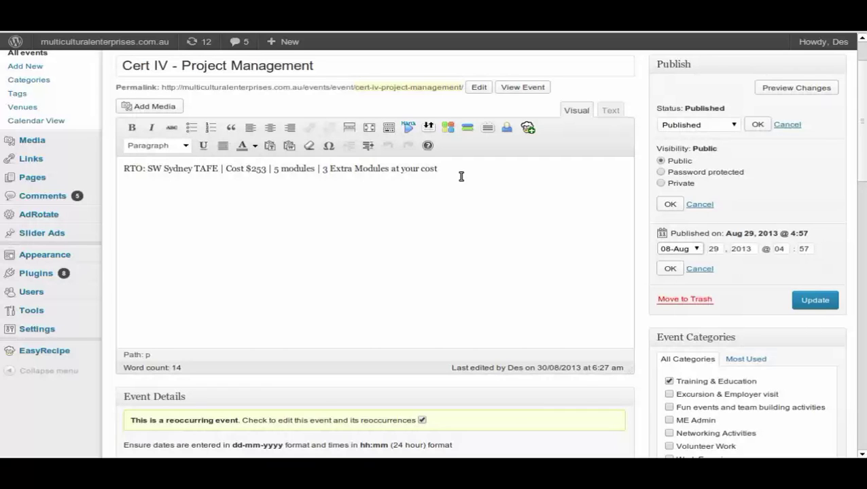
{"action": "scroll", "coordinate": [485, 249], "scroll_direction": "down", "scroll_amount": 1}
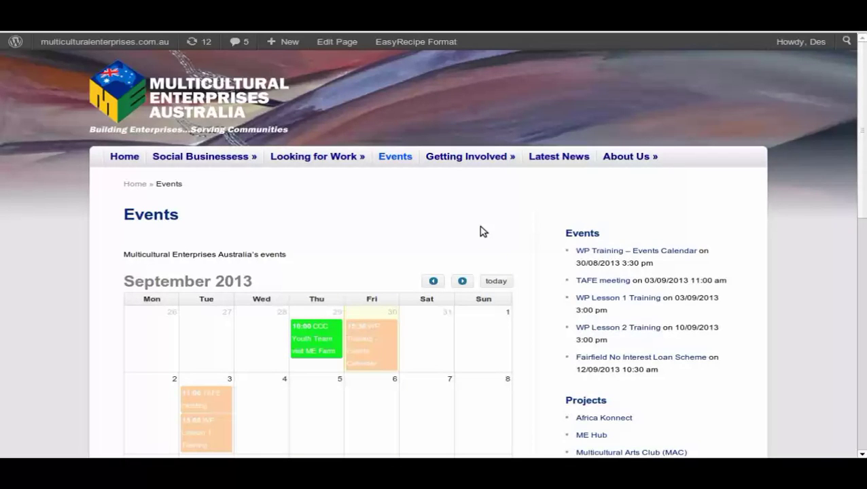
On the website's events calendar, preview the 1 October Cert IV – Project Management event, and the WP Training – Events Calendar event in the September view.
{"action": "left_click", "coordinate": [462, 281]}
{"action": "scroll", "coordinate": [340, 272], "scroll_direction": "down", "scroll_amount": 2}
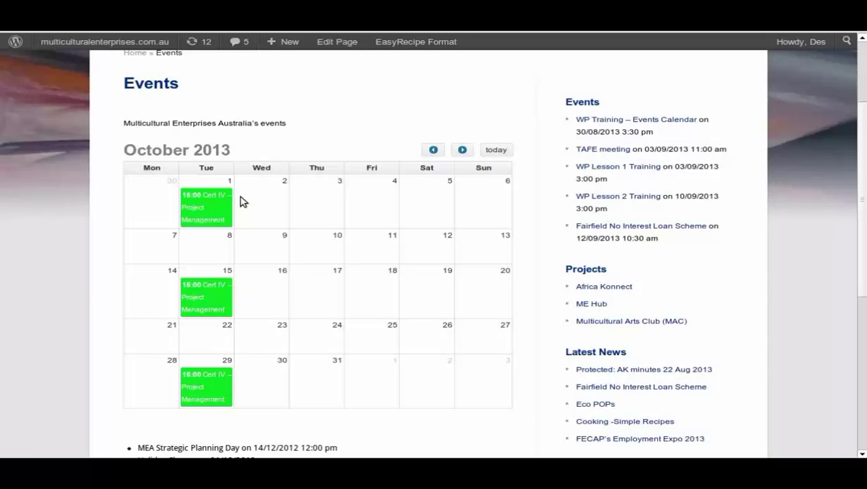
{"action": "mouse_move", "coordinate": [210, 203]}
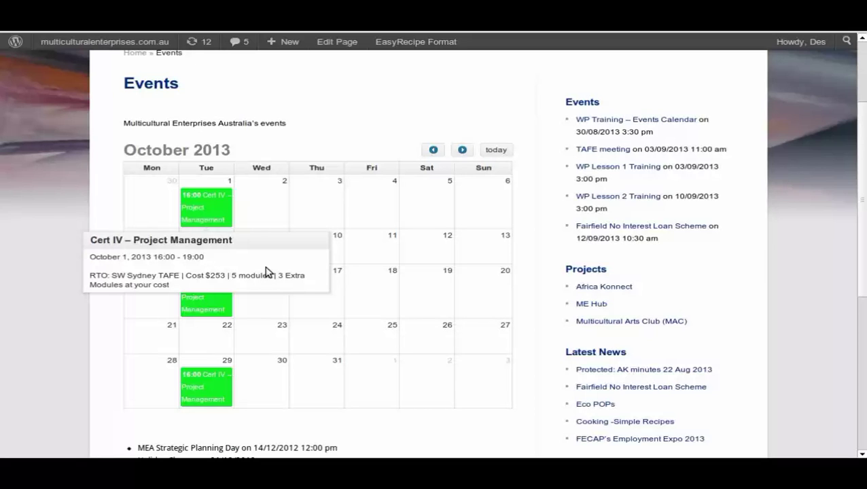
{"action": "left_click", "coordinate": [433, 150]}
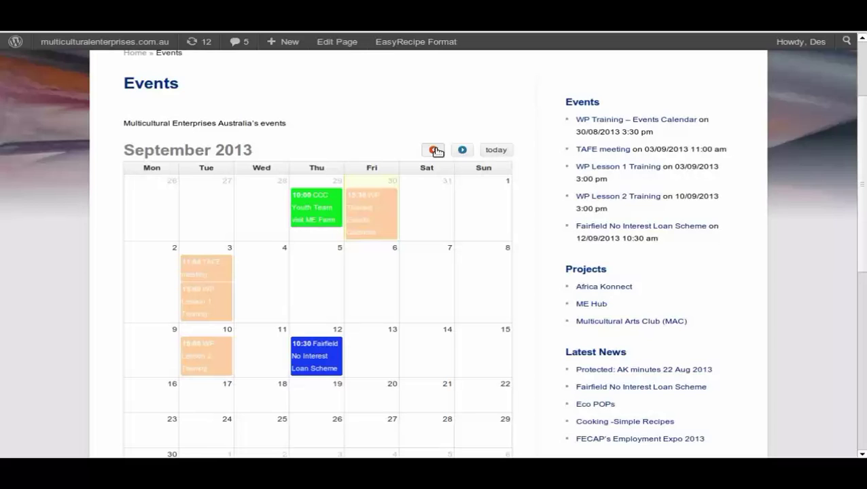
{"action": "mouse_move", "coordinate": [372, 218]}
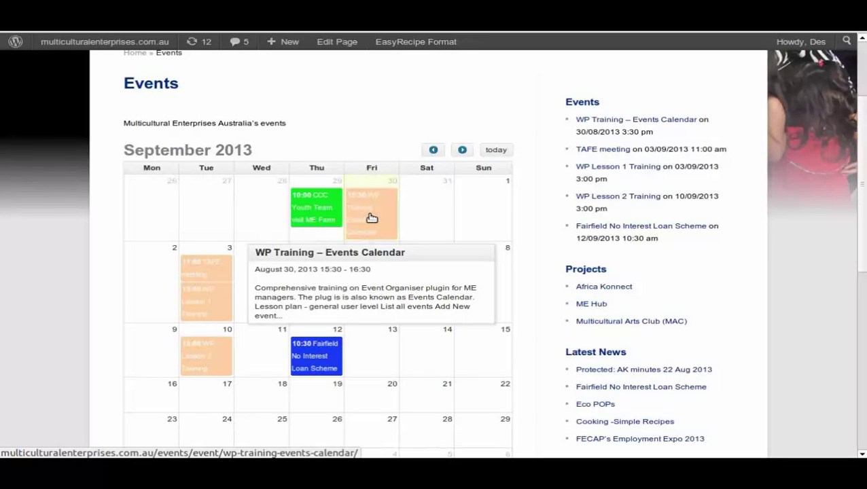
{"action": "mouse_move", "coordinate": [218, 302]}
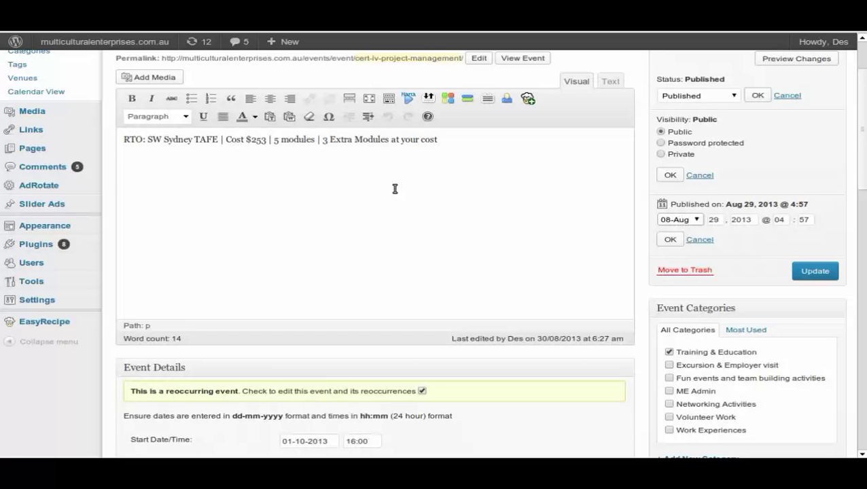
Return to the list of all events in the admin area and sort it by start date, latest first.
{"action": "scroll", "coordinate": [300, 201], "scroll_direction": "up", "scroll_amount": 2}
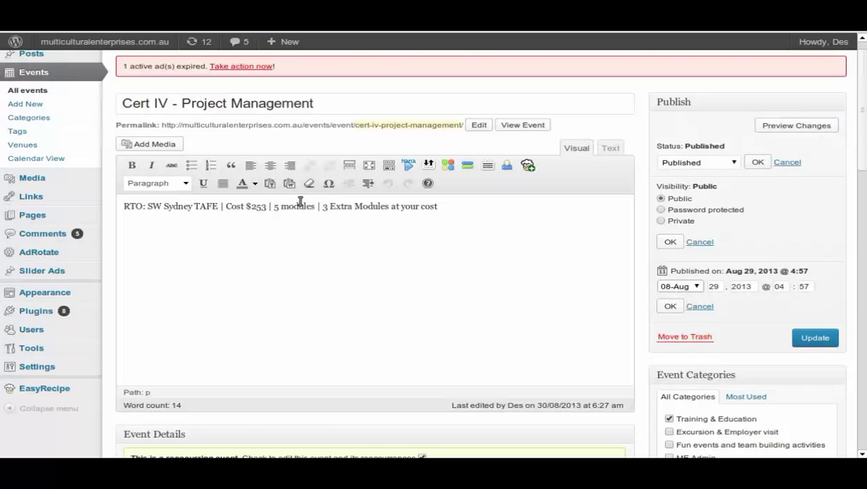
{"action": "left_click", "coordinate": [44, 94]}
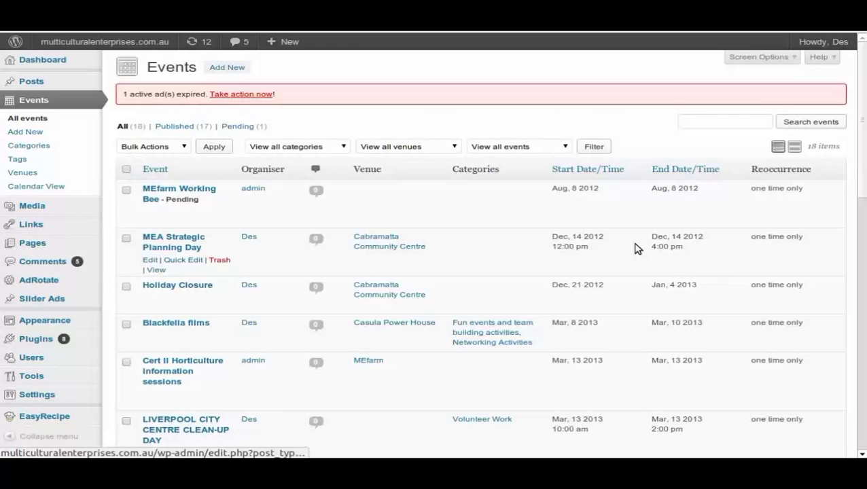
{"action": "left_click", "coordinate": [634, 173]}
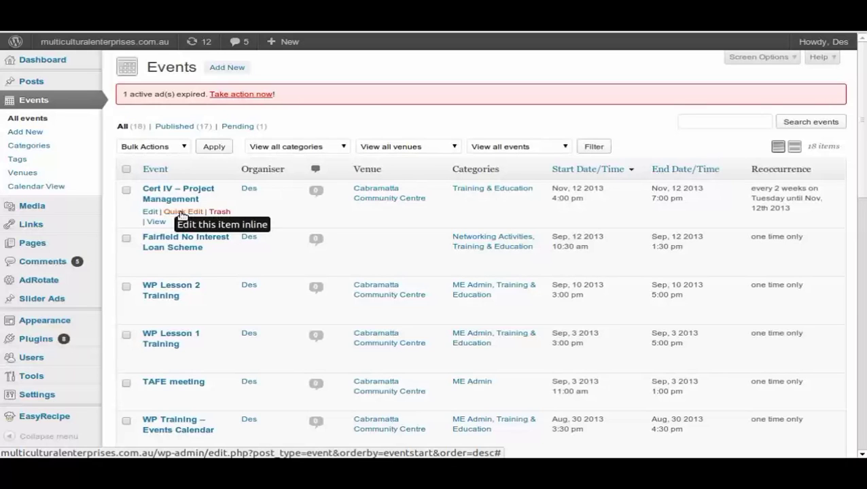
Review the Quick Edit fields of the Cert IV – Project Management event and close them without saving.
{"action": "left_click", "coordinate": [181, 214]}
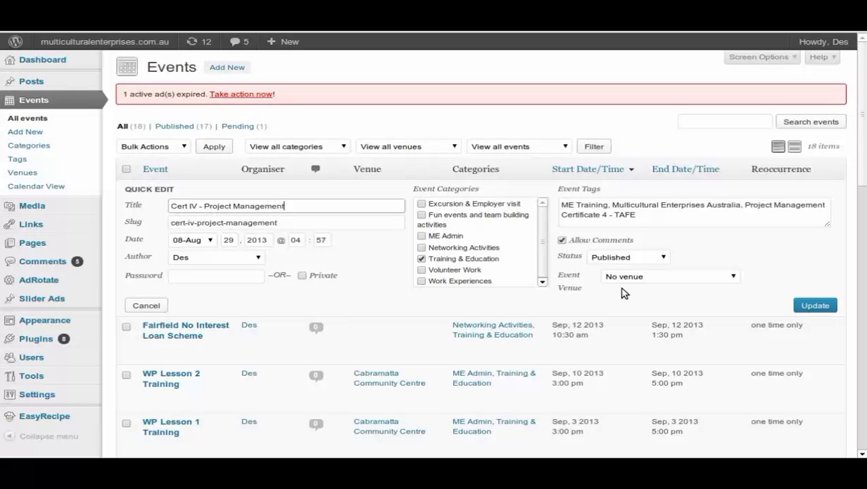
{"action": "left_click", "coordinate": [151, 310]}
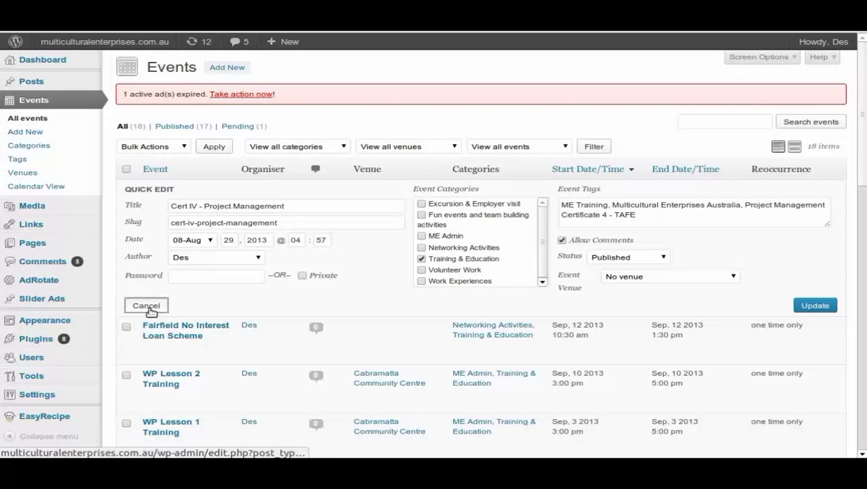
{"action": "left_click", "coordinate": [149, 308]}
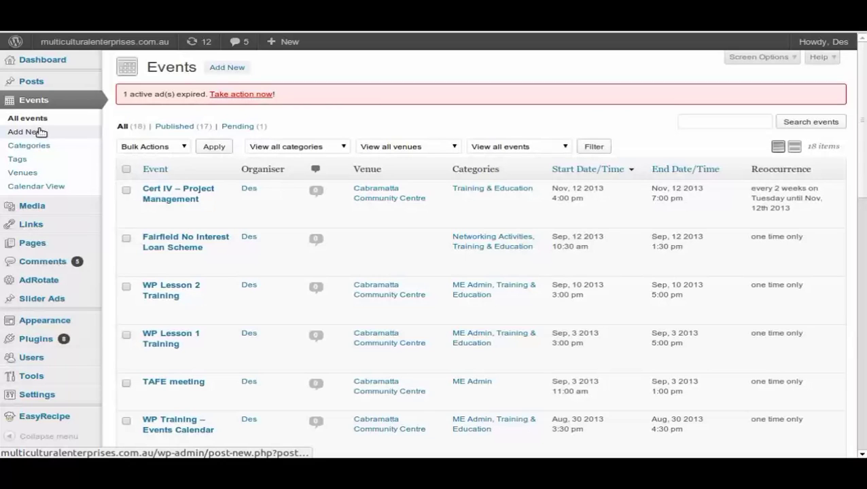
Open a blank new event form and review its categories, tags, event details, excerpt, custom fields and background settings.
{"action": "left_click", "coordinate": [38, 132]}
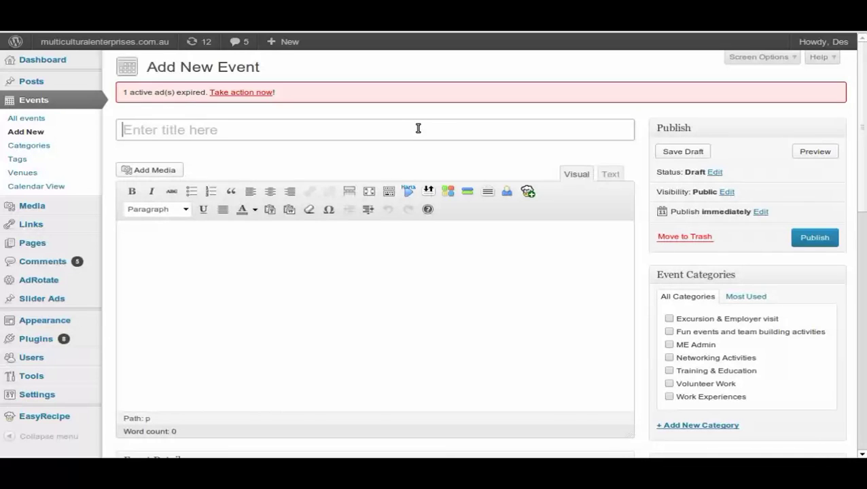
{"action": "scroll", "coordinate": [840, 283], "scroll_direction": "down", "scroll_amount": 3}
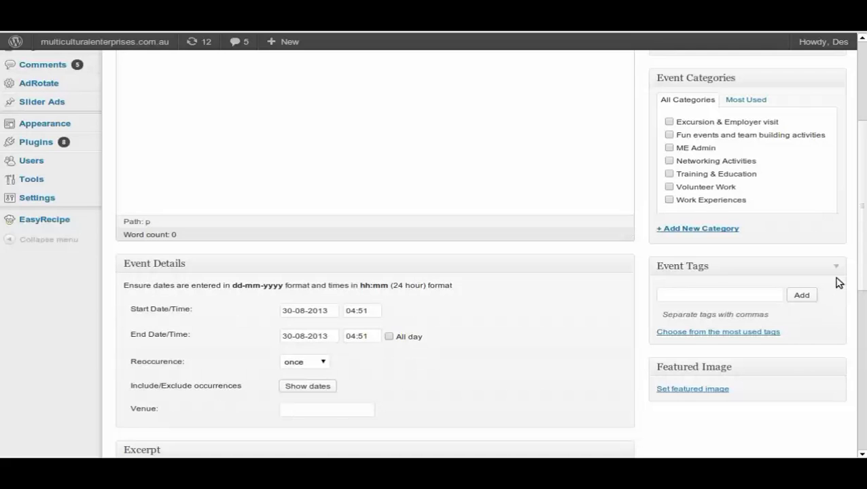
{"action": "scroll", "coordinate": [675, 221], "scroll_direction": "down", "scroll_amount": 2}
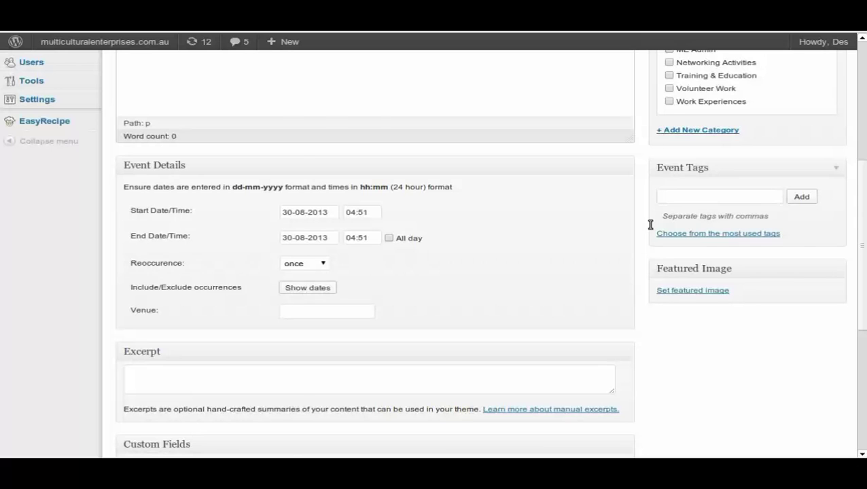
{"action": "scroll", "coordinate": [241, 241], "scroll_direction": "down", "scroll_amount": 2}
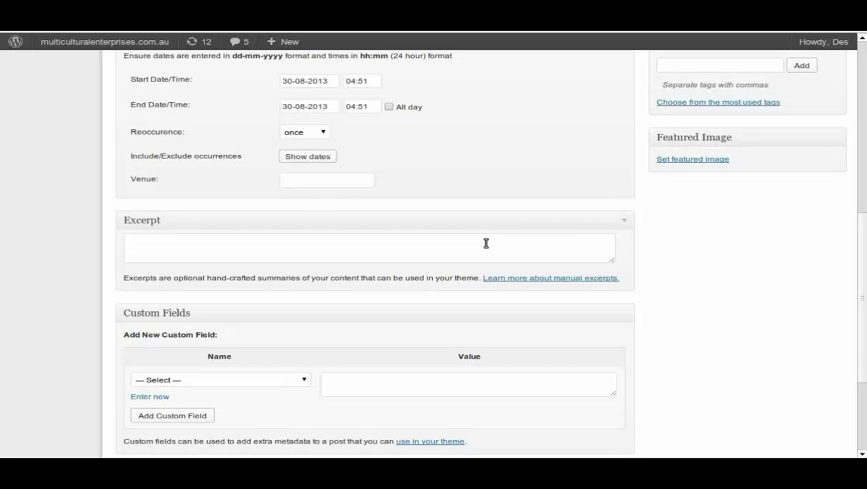
{"action": "scroll", "coordinate": [408, 231], "scroll_direction": "down", "scroll_amount": 3}
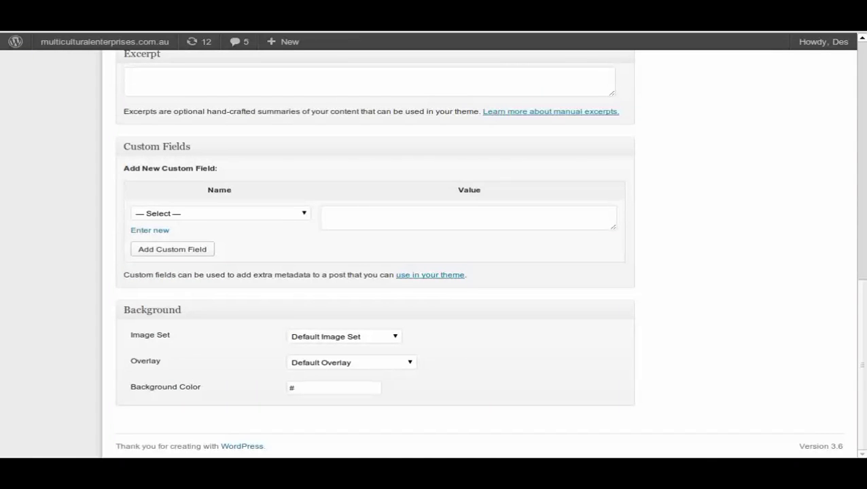
{"action": "scroll", "coordinate": [699, 187], "scroll_direction": "up", "scroll_amount": 10}
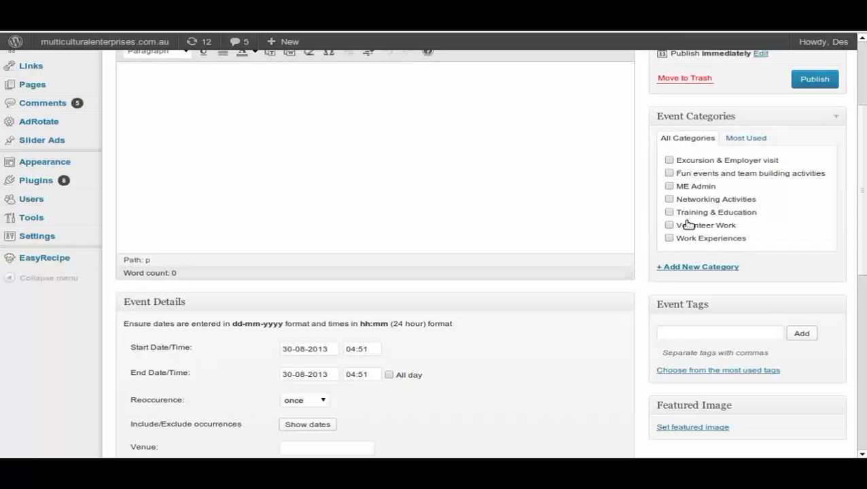
{"action": "scroll", "coordinate": [627, 282], "scroll_direction": "up", "scroll_amount": 3}
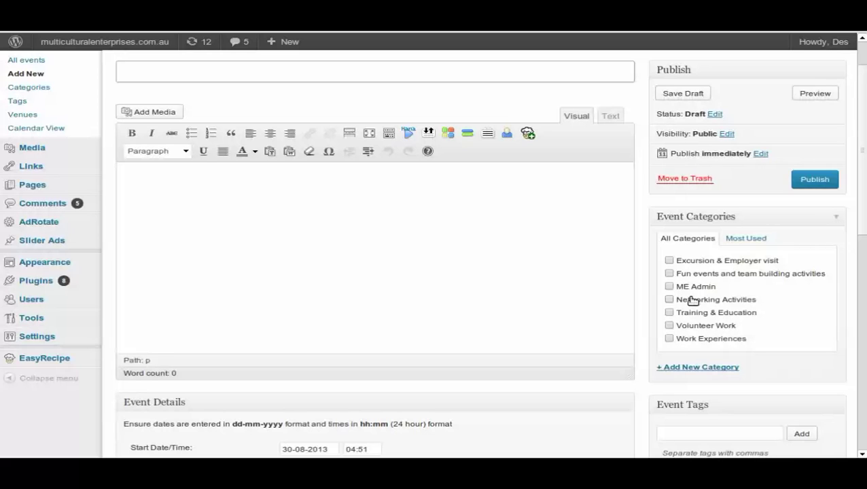
{"action": "scroll", "coordinate": [443, 359], "scroll_direction": "down", "scroll_amount": 8}
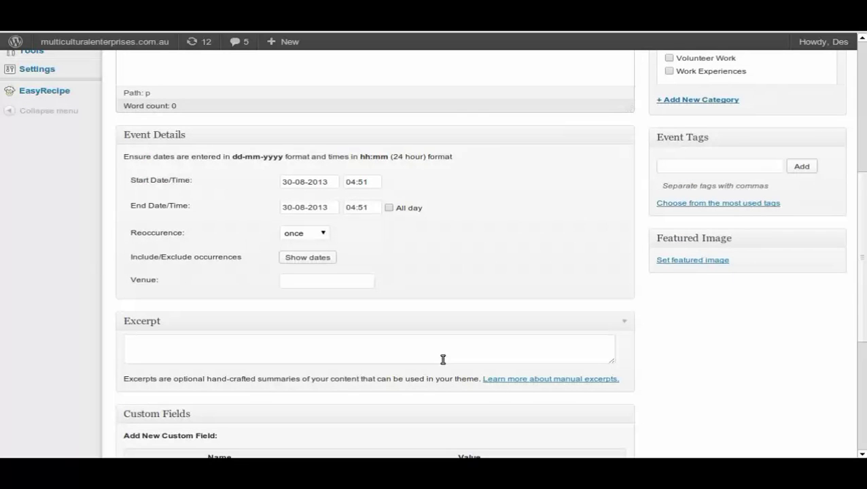
Return to the list of all events, view the MEfarm Working Bee event's page on the website, and go back to the list.
{"action": "scroll", "coordinate": [443, 360], "scroll_direction": "up", "scroll_amount": 8}
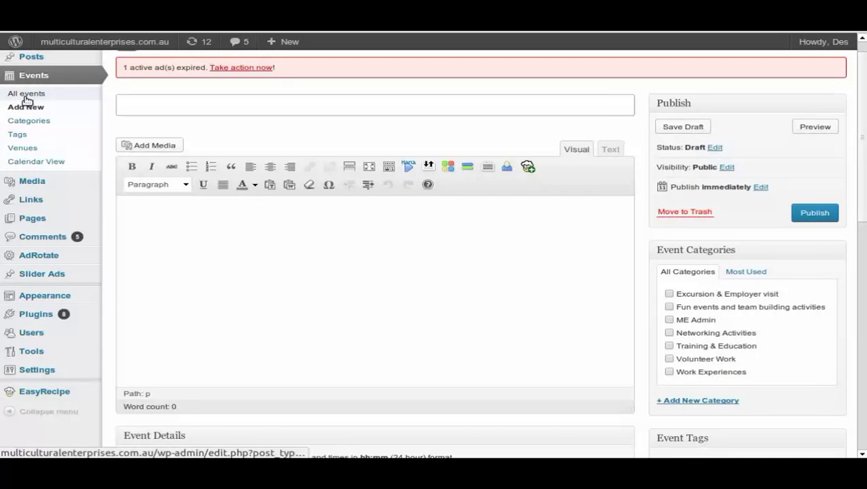
{"action": "left_click", "coordinate": [26, 95]}
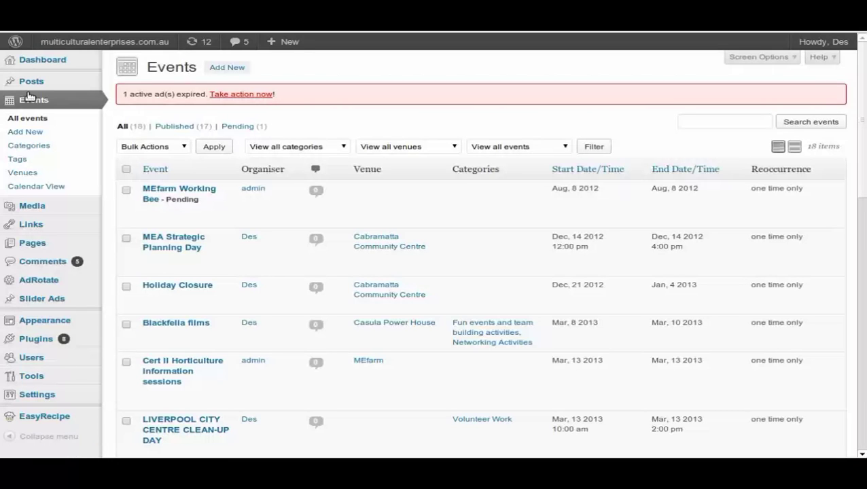
{"action": "left_click", "coordinate": [161, 222]}
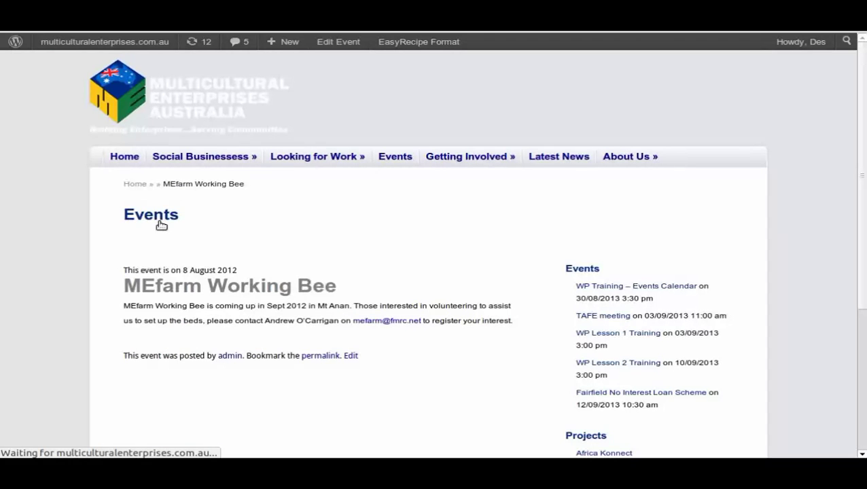
{"action": "scroll", "coordinate": [478, 135], "scroll_direction": "down", "scroll_amount": 3}
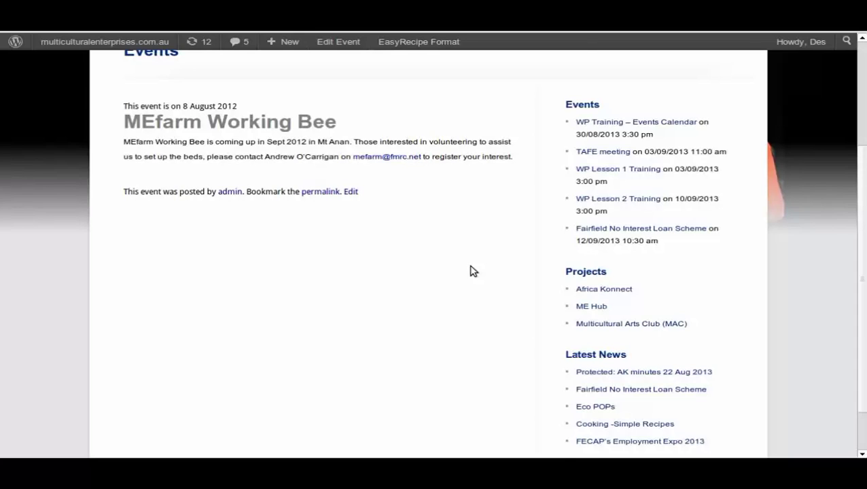
{"action": "scroll", "coordinate": [474, 271], "scroll_direction": "up", "scroll_amount": 2}
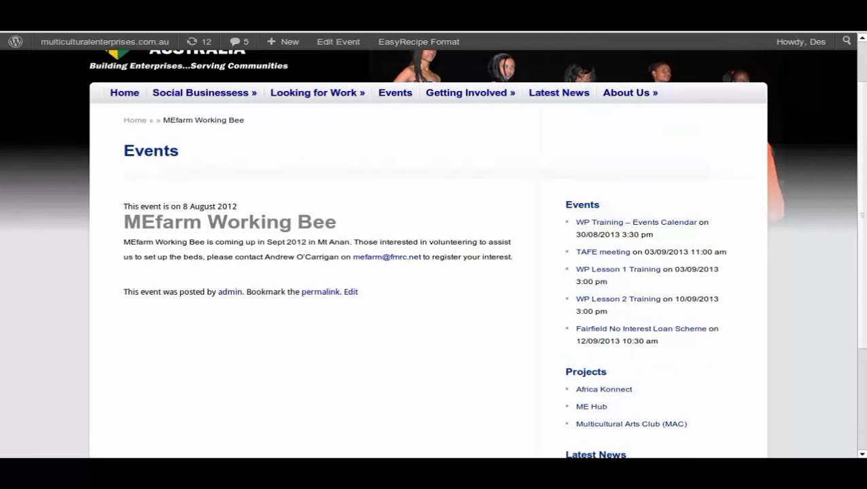
{"action": "key", "text": "alt+Left"}
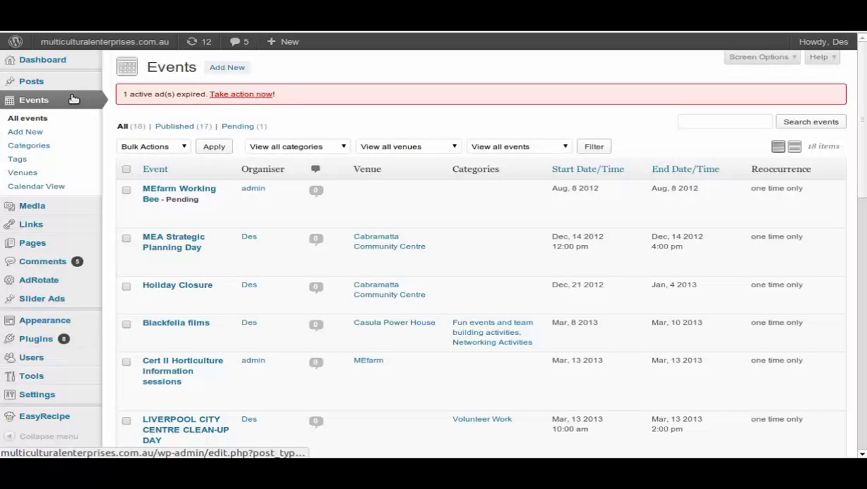
From the event categories, review the Excursion & Employer visit category's name, parent options and colour picker, and return to the list without saving.
{"action": "left_click", "coordinate": [37, 146]}
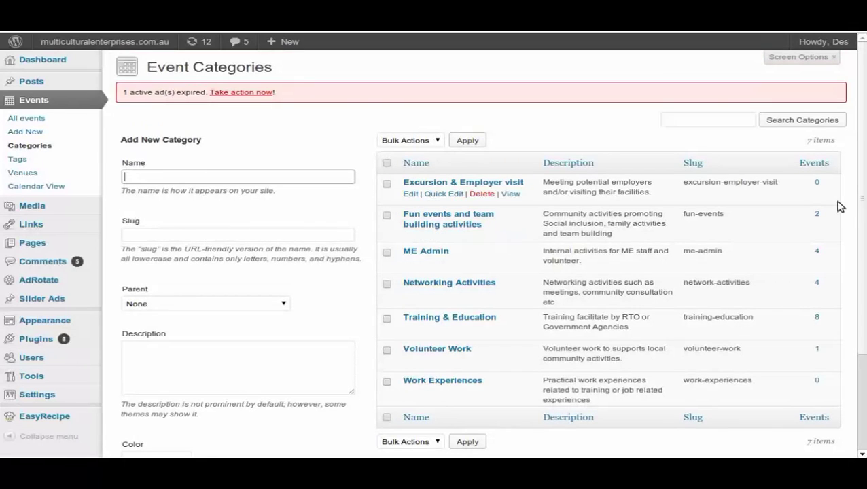
{"action": "scroll", "coordinate": [841, 207], "scroll_direction": "down", "scroll_amount": 1}
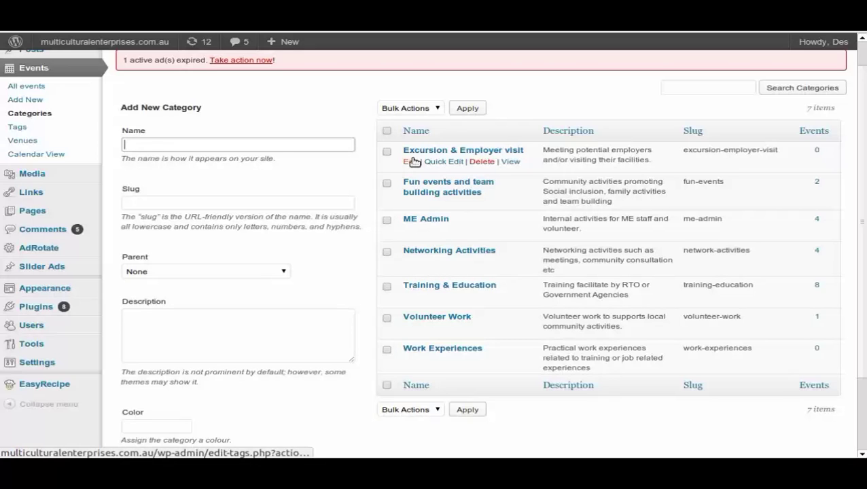
{"action": "left_click", "coordinate": [413, 161]}
{"action": "triple_click", "coordinate": [429, 125]}
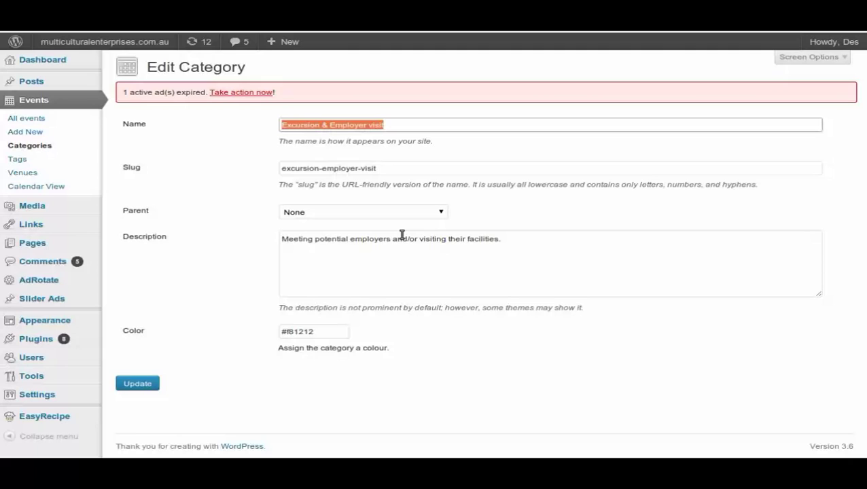
{"action": "left_click", "coordinate": [442, 213]}
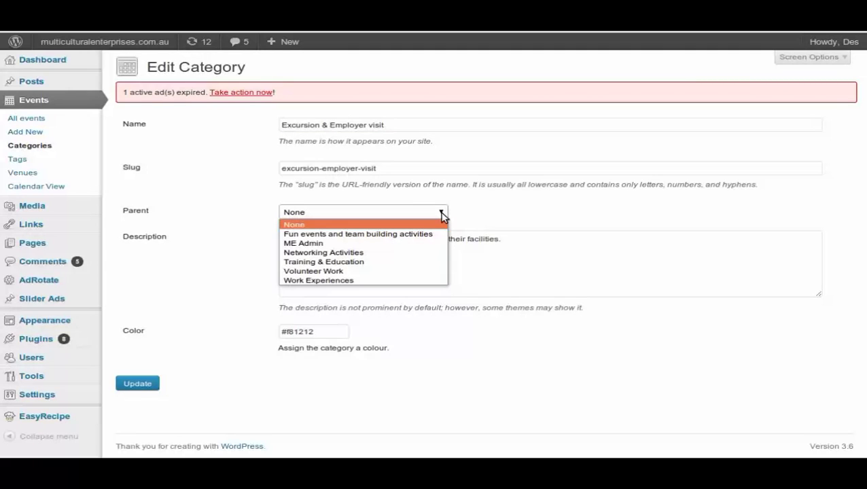
{"action": "left_click", "coordinate": [442, 213]}
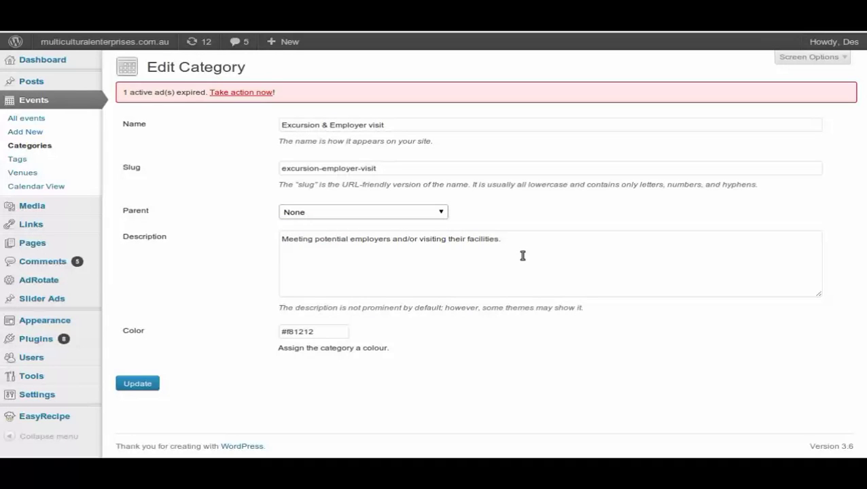
{"action": "left_click", "coordinate": [327, 333]}
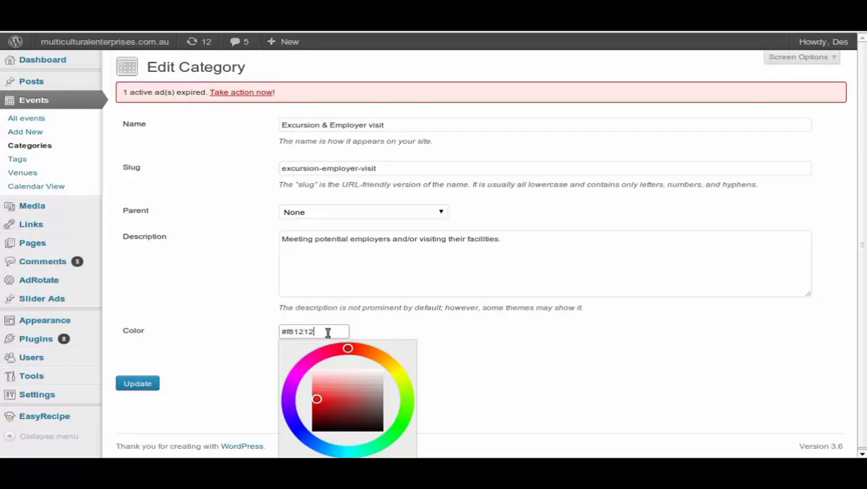
{"action": "left_click", "coordinate": [453, 333]}
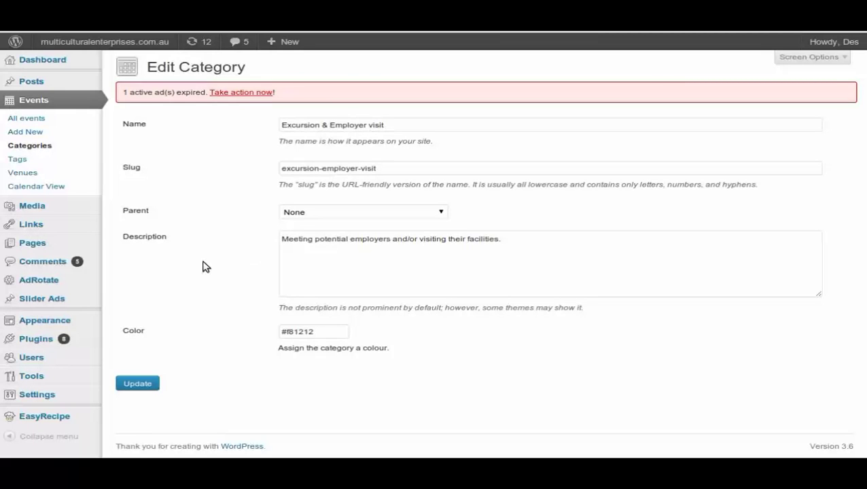
{"action": "left_click", "coordinate": [32, 146]}
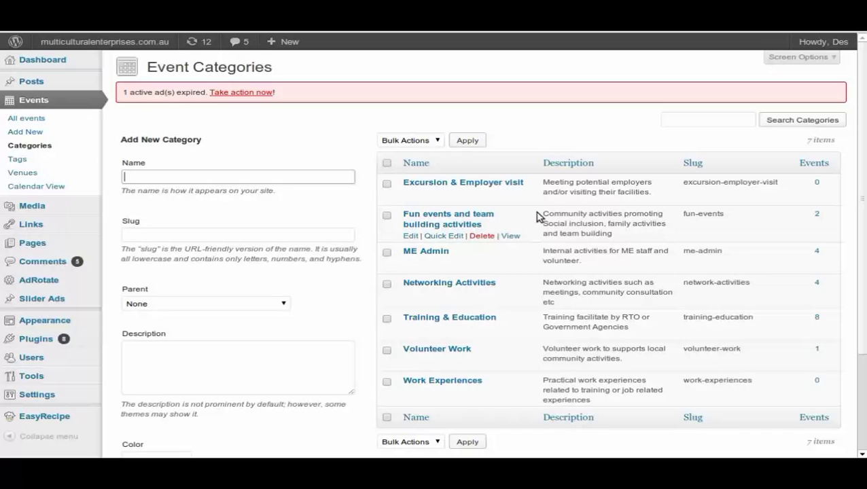
Open the event tags and examine the existing tags and the form for adding a new tag.
{"action": "left_click", "coordinate": [19, 161]}
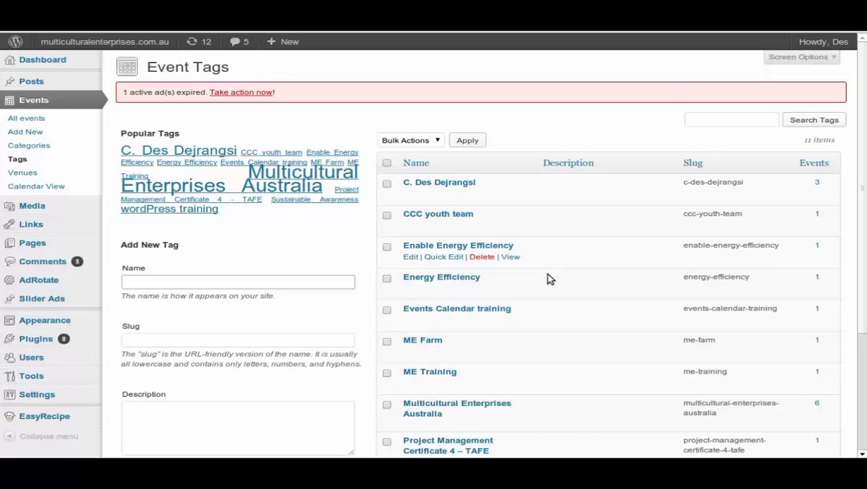
{"action": "scroll", "coordinate": [586, 238], "scroll_direction": "down", "scroll_amount": 3}
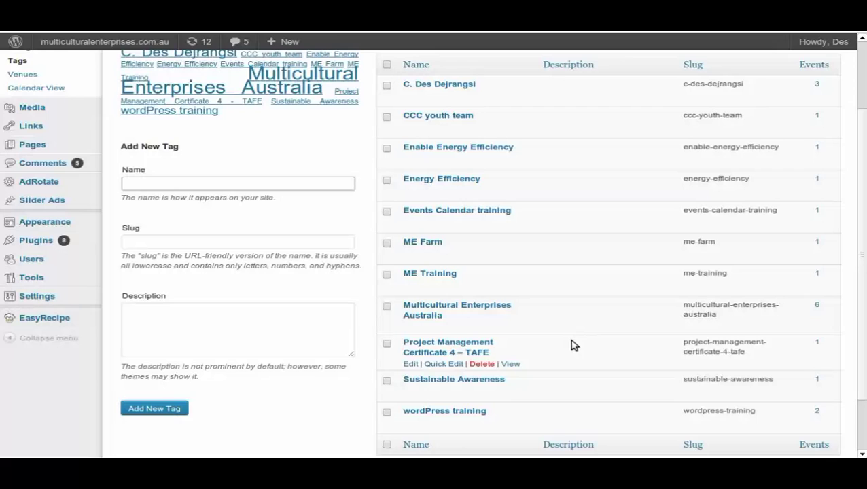
{"action": "scroll", "coordinate": [580, 312], "scroll_direction": "down", "scroll_amount": 2}
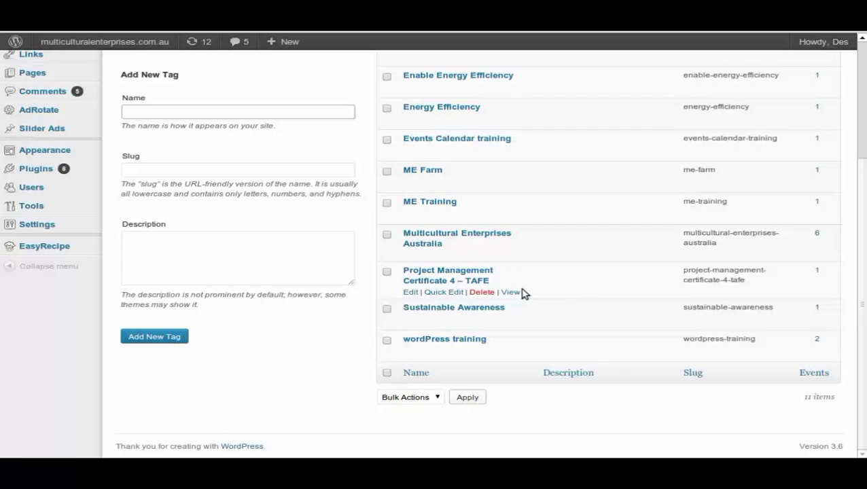
{"action": "left_click", "coordinate": [208, 116]}
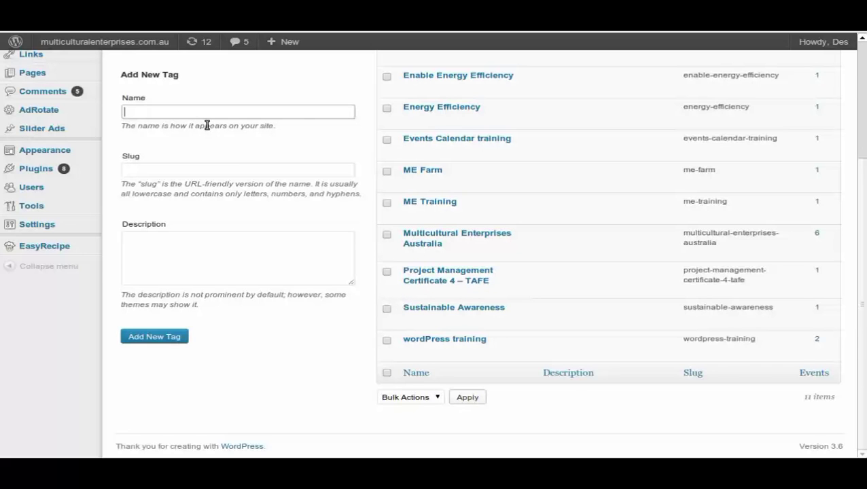
Start a blank new event, display the most used tags in its event tags section, and hide them again.
{"action": "scroll", "coordinate": [207, 125], "scroll_direction": "up", "scroll_amount": 3}
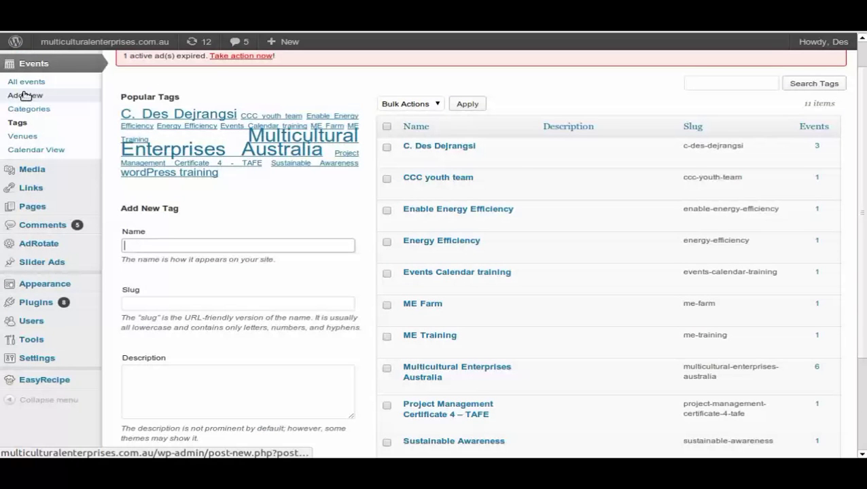
{"action": "left_click", "coordinate": [24, 95]}
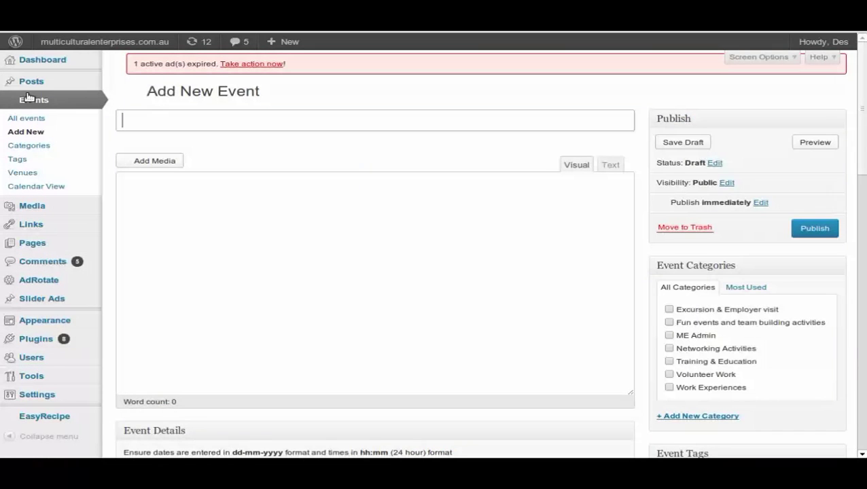
{"action": "scroll", "coordinate": [27, 97], "scroll_direction": "down", "scroll_amount": 3}
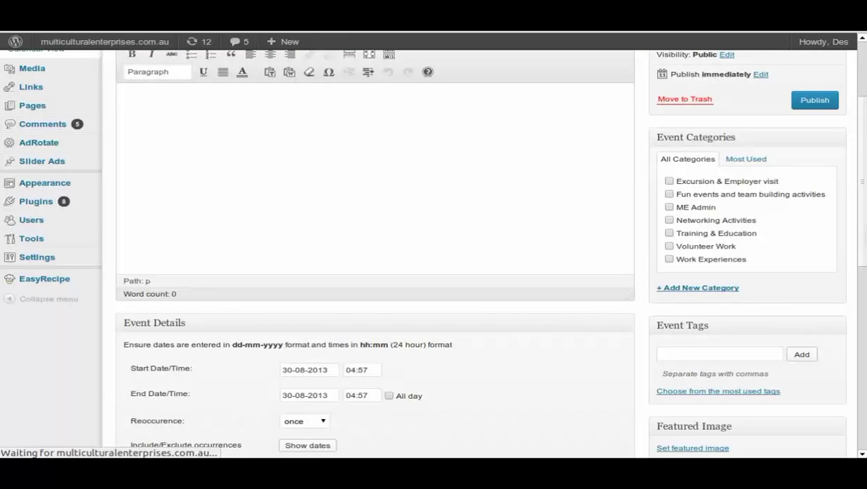
{"action": "scroll", "coordinate": [714, 151], "scroll_direction": "down", "scroll_amount": 3}
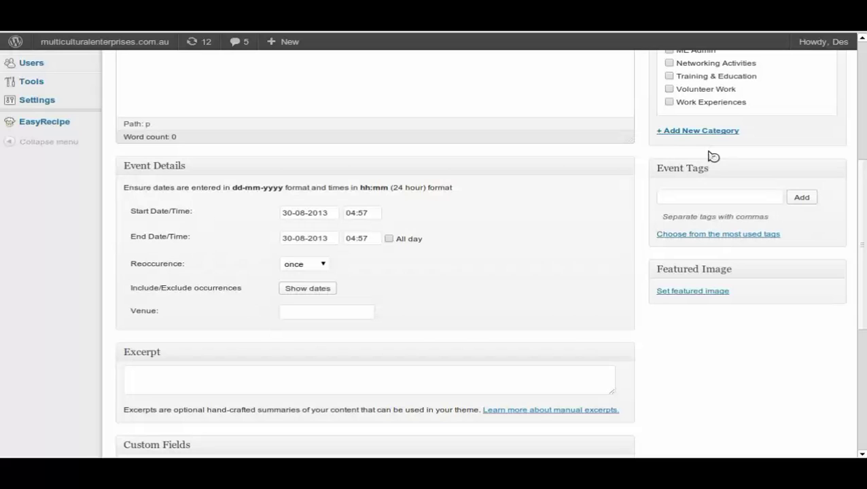
{"action": "left_click", "coordinate": [715, 234]}
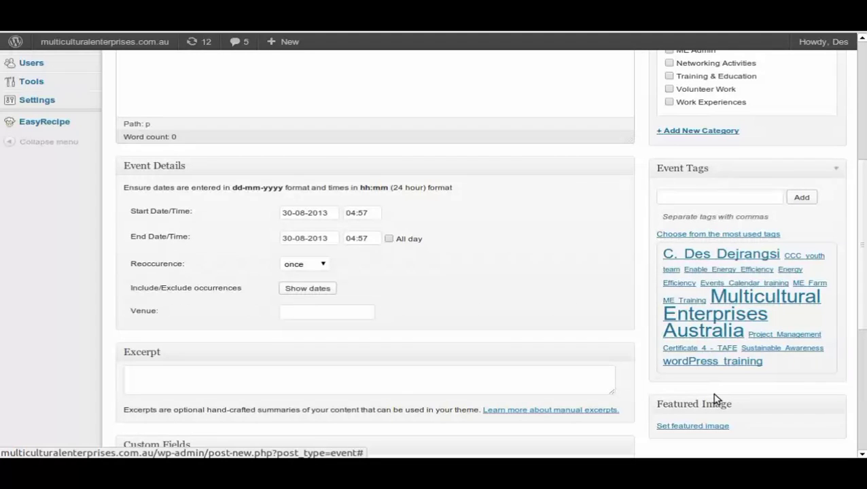
{"action": "left_click", "coordinate": [715, 235]}
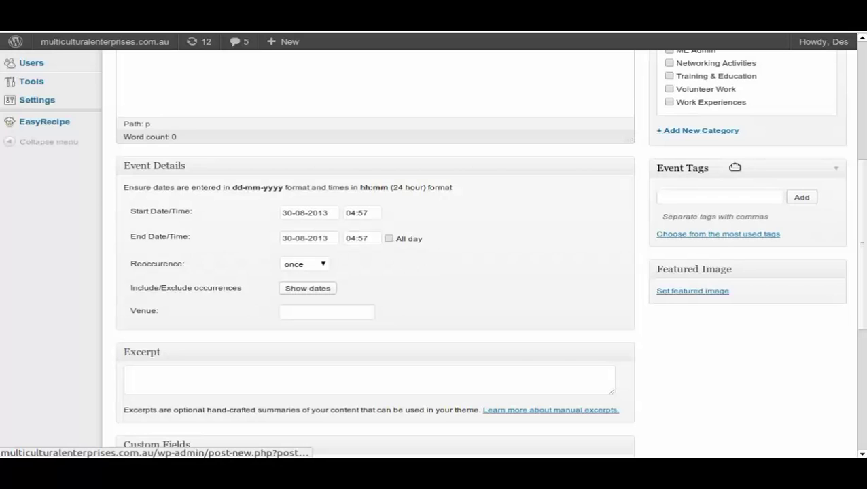
Revisit the event tags, and examine the list of venues with their addresses, post codes and event counts.
{"action": "scroll", "coordinate": [304, 215], "scroll_direction": "up", "scroll_amount": 5}
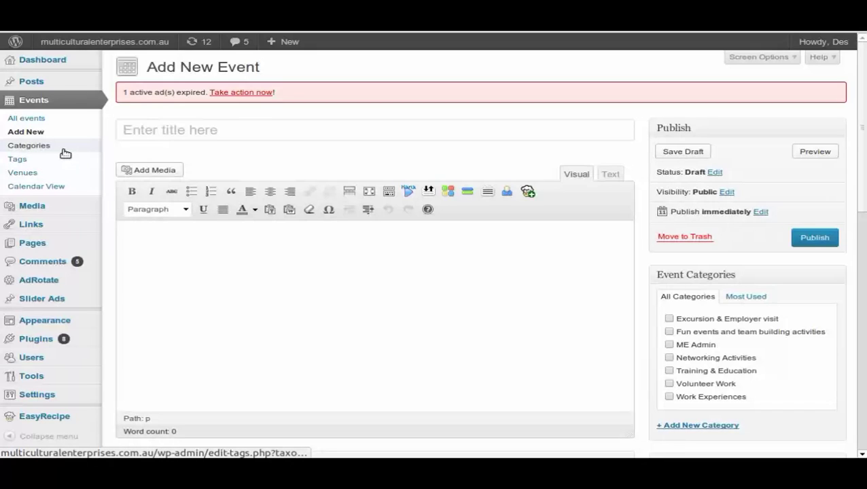
{"action": "left_click", "coordinate": [25, 161]}
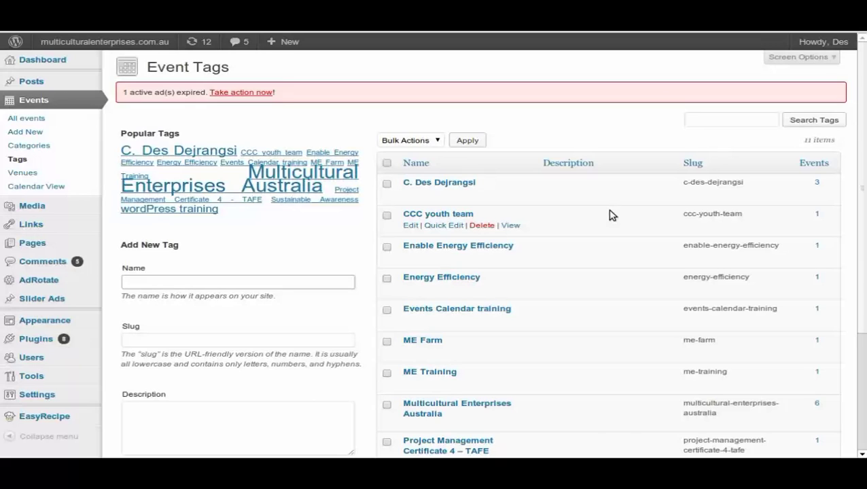
{"action": "left_click", "coordinate": [23, 173]}
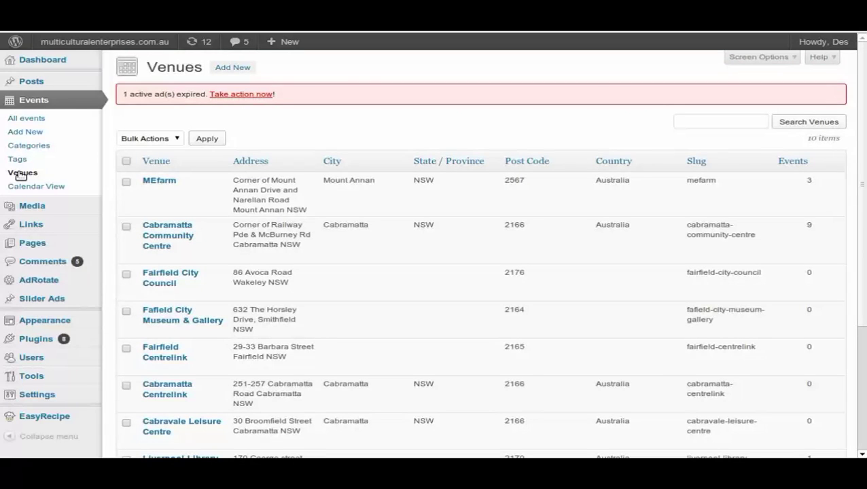
{"action": "scroll", "coordinate": [586, 215], "scroll_direction": "down", "scroll_amount": 5}
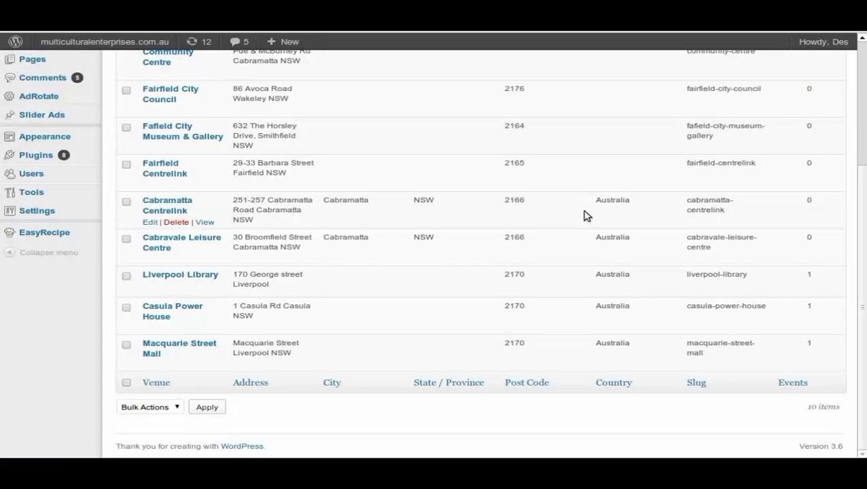
{"action": "scroll", "coordinate": [457, 258], "scroll_direction": "up", "scroll_amount": 1}
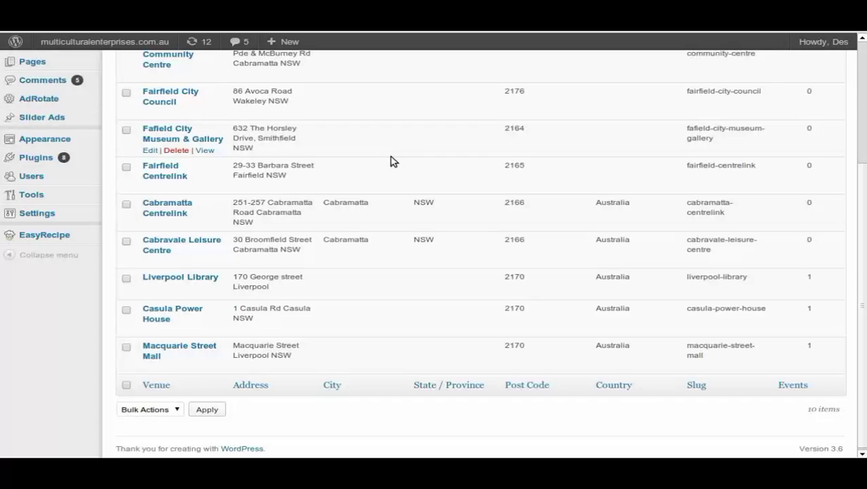
{"action": "scroll", "coordinate": [151, 150], "scroll_direction": "up", "scroll_amount": 3}
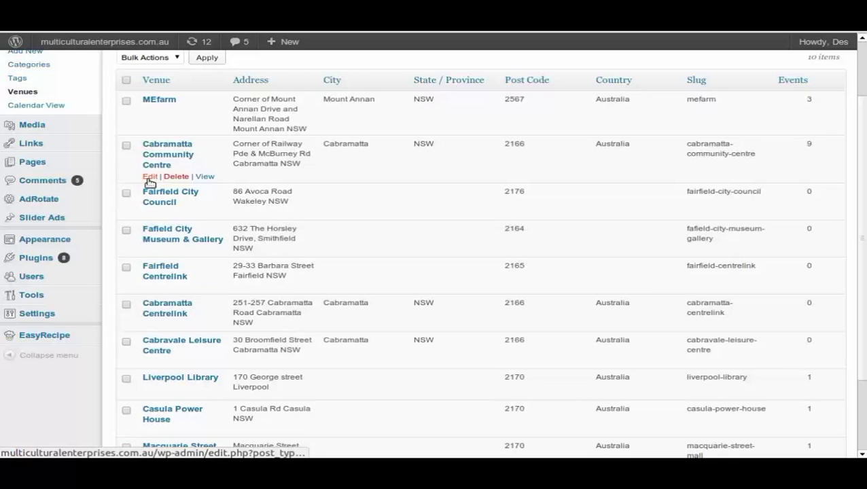
Open the Cabramatta Community Centre venue for editing and examine its address fields, map and description.
{"action": "left_click", "coordinate": [149, 177]}
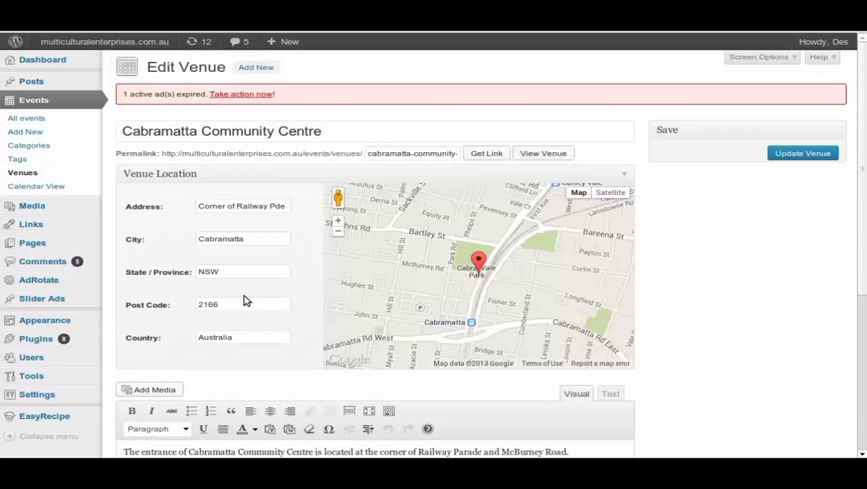
{"action": "scroll", "coordinate": [782, 279], "scroll_direction": "down", "scroll_amount": 2}
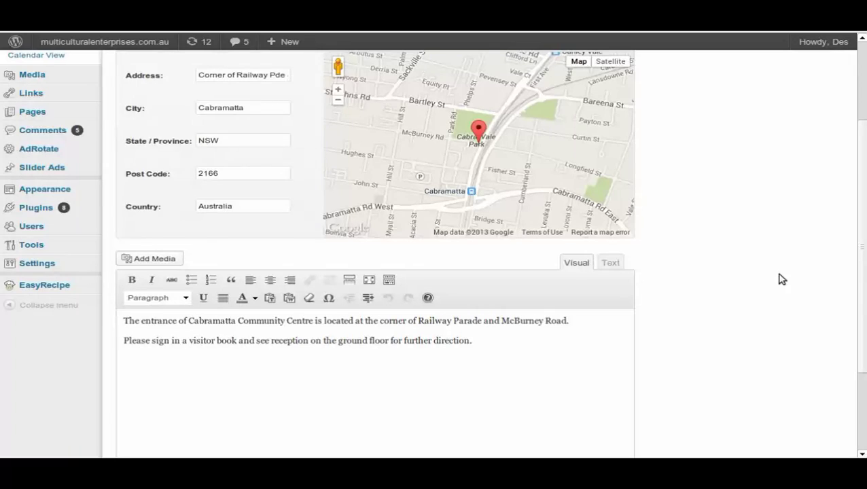
{"action": "scroll", "coordinate": [782, 278], "scroll_direction": "down", "scroll_amount": 2}
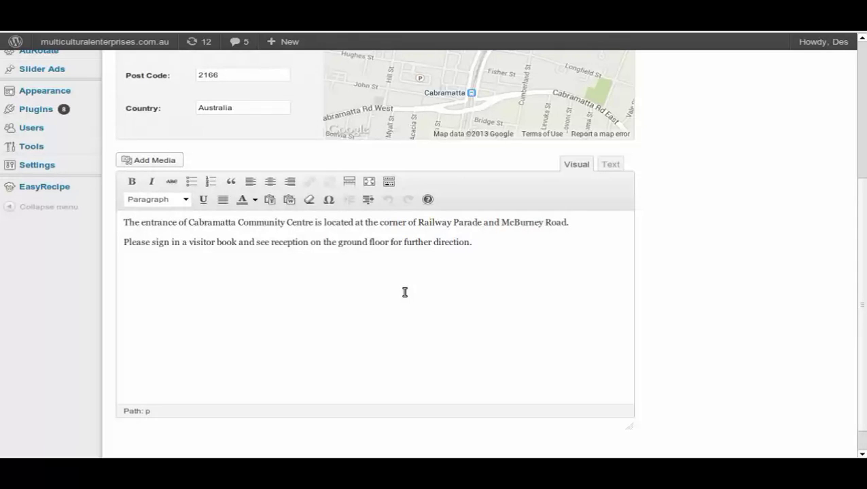
{"action": "scroll", "coordinate": [529, 276], "scroll_direction": "down", "scroll_amount": 1}
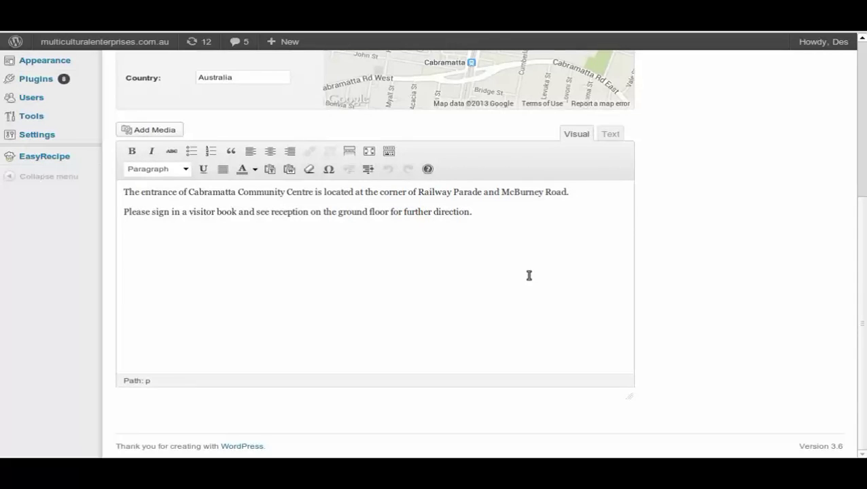
{"action": "scroll", "coordinate": [527, 286], "scroll_direction": "up", "scroll_amount": 2}
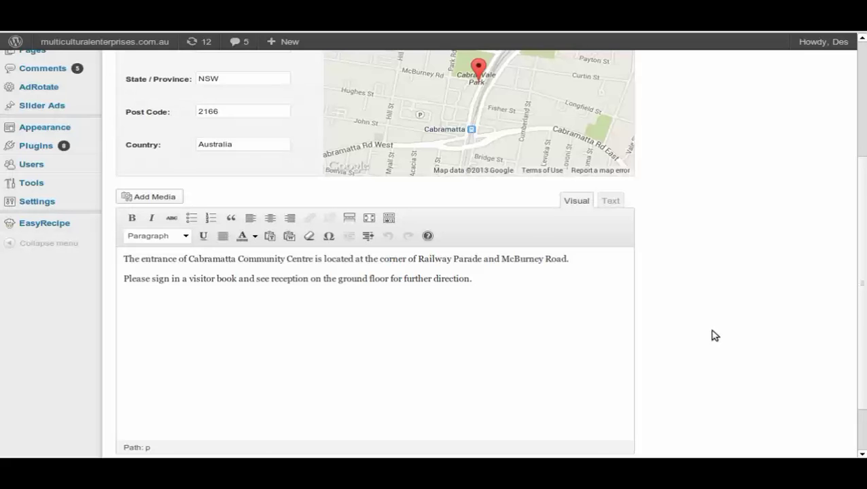
Examine the venue's location map at different zoom levels around Cabra-Vale Park and try repositioning its marker near McBurney Road.
{"action": "scroll", "coordinate": [715, 336], "scroll_direction": "up", "scroll_amount": 3}
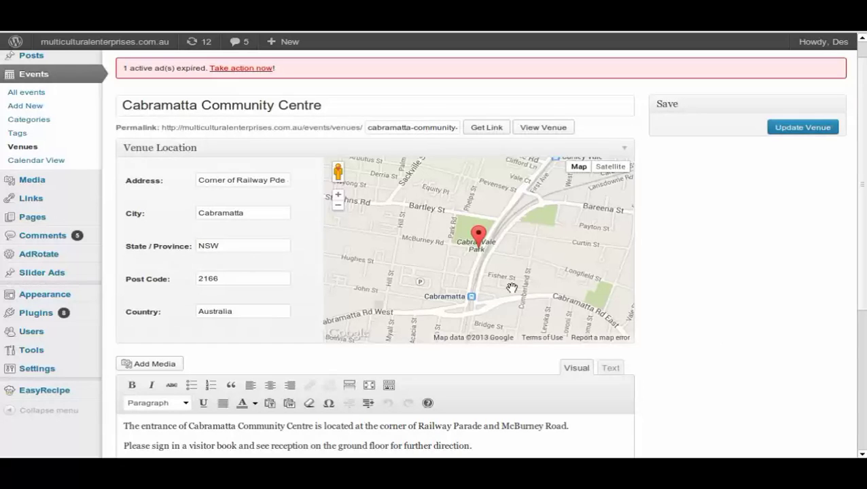
{"action": "scroll", "coordinate": [512, 287], "scroll_direction": "up", "scroll_amount": 1}
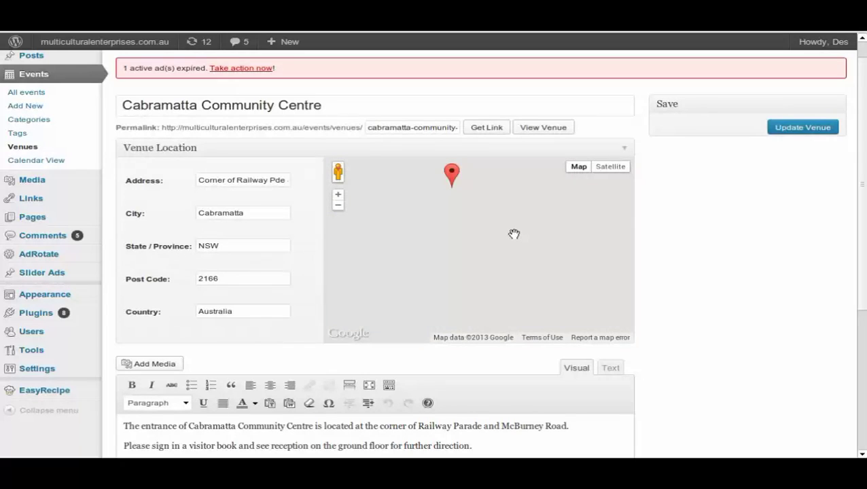
{"action": "left_click_drag", "start_coordinate": [514, 234], "coordinate": [547, 269]}
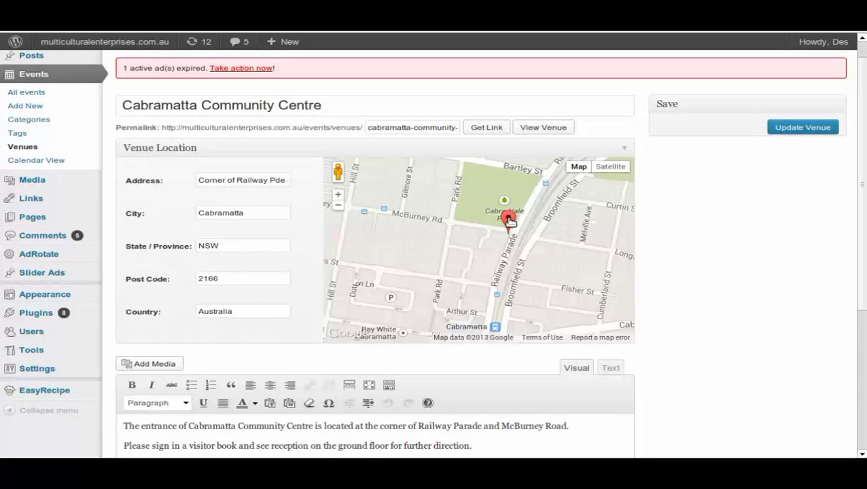
{"action": "scroll", "coordinate": [509, 222], "scroll_direction": "up", "scroll_amount": 1}
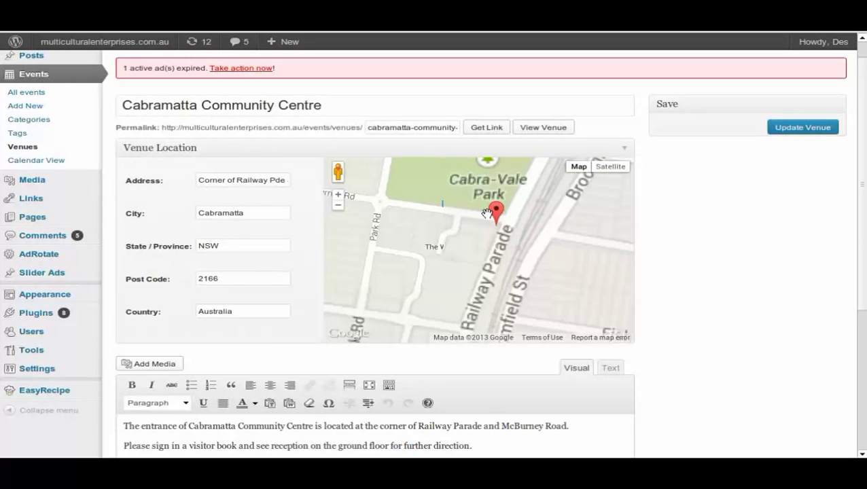
{"action": "scroll", "coordinate": [487, 214], "scroll_direction": "down", "scroll_amount": 1}
{"action": "left_click_drag", "start_coordinate": [486, 214], "coordinate": [479, 211]}
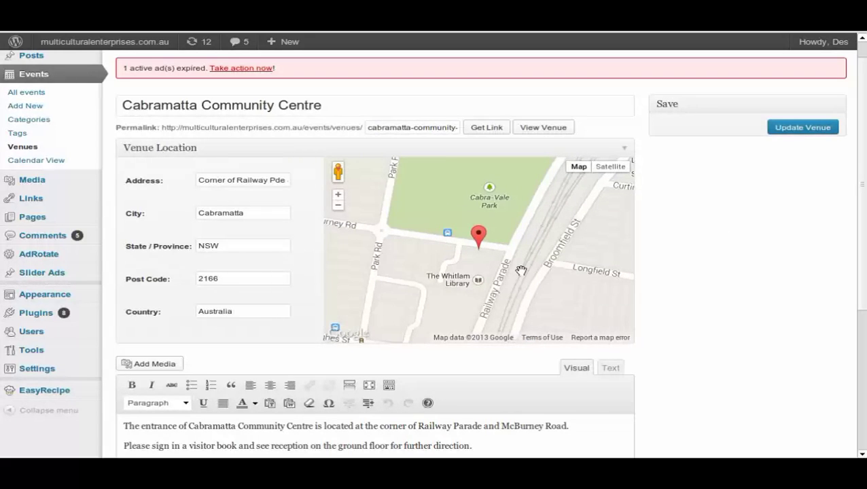
{"action": "scroll", "coordinate": [602, 282], "scroll_direction": "down", "scroll_amount": 1}
{"action": "scroll", "coordinate": [602, 282], "scroll_direction": "down", "scroll_amount": 1}
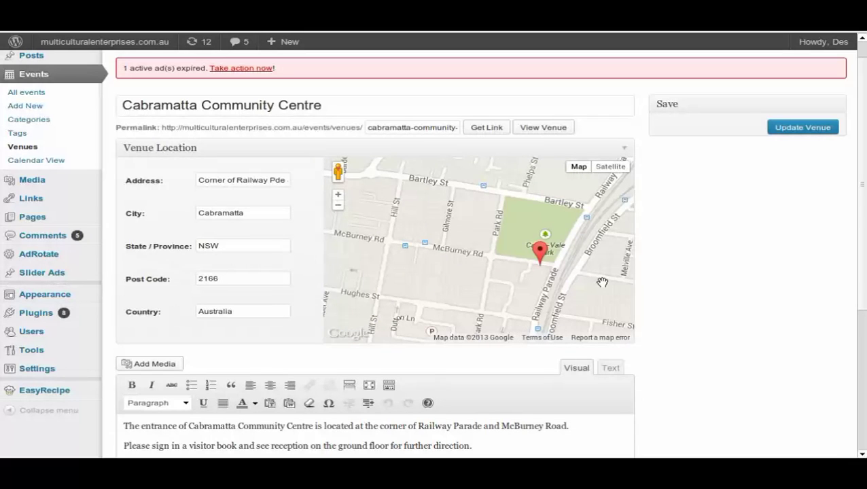
{"action": "left_click_drag", "start_coordinate": [508, 300], "coordinate": [468, 287]}
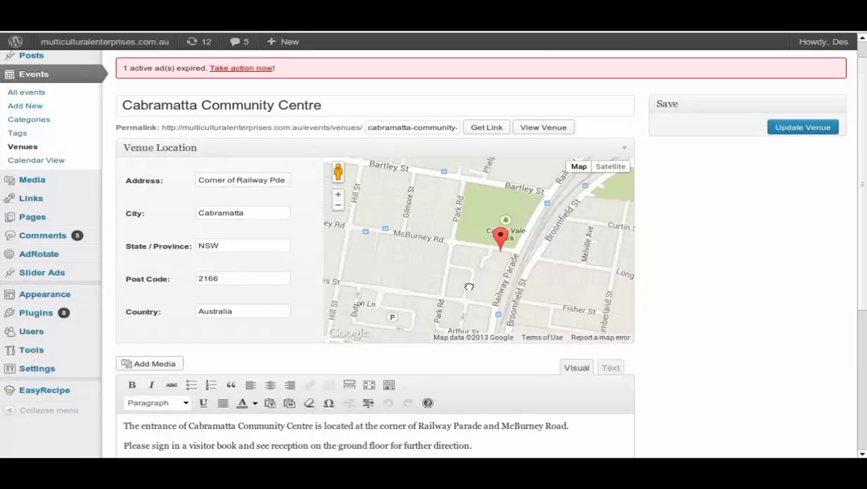
Review the Cabramatta Community Centre venue's address fields, adjusted map and entrance description.
{"action": "scroll", "coordinate": [300, 342], "scroll_direction": "down", "scroll_amount": 2}
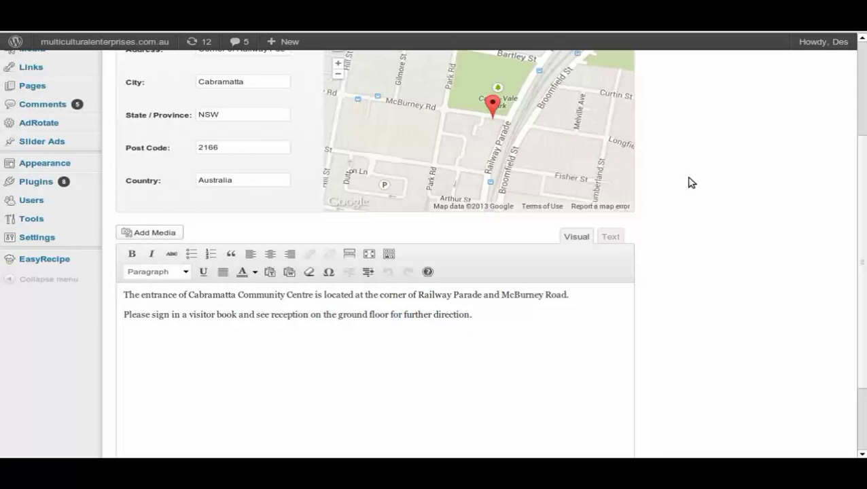
{"action": "scroll", "coordinate": [752, 210], "scroll_direction": "up", "scroll_amount": 1}
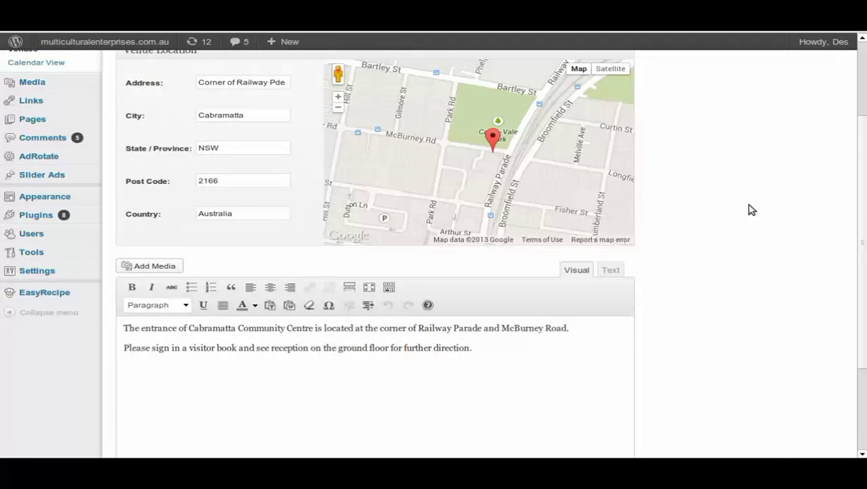
{"action": "scroll", "coordinate": [752, 210], "scroll_direction": "up", "scroll_amount": 1}
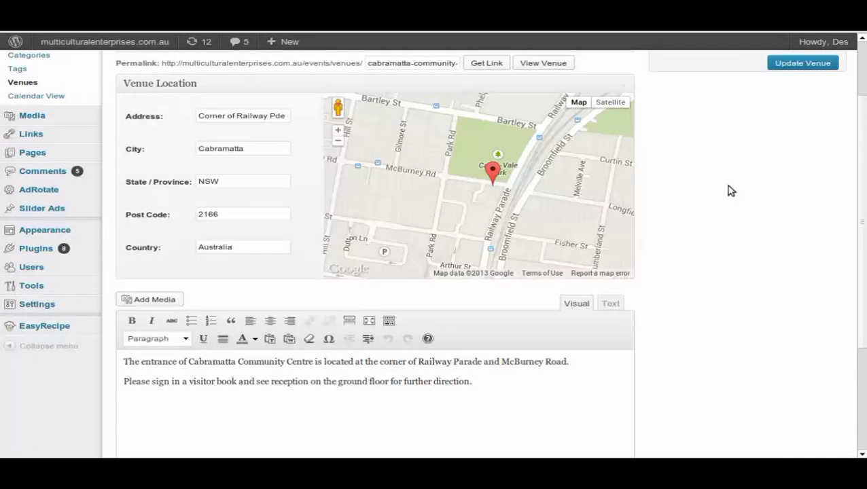
{"action": "scroll", "coordinate": [731, 192], "scroll_direction": "down", "scroll_amount": 2}
{"action": "scroll", "coordinate": [732, 191], "scroll_direction": "up", "scroll_amount": 3}
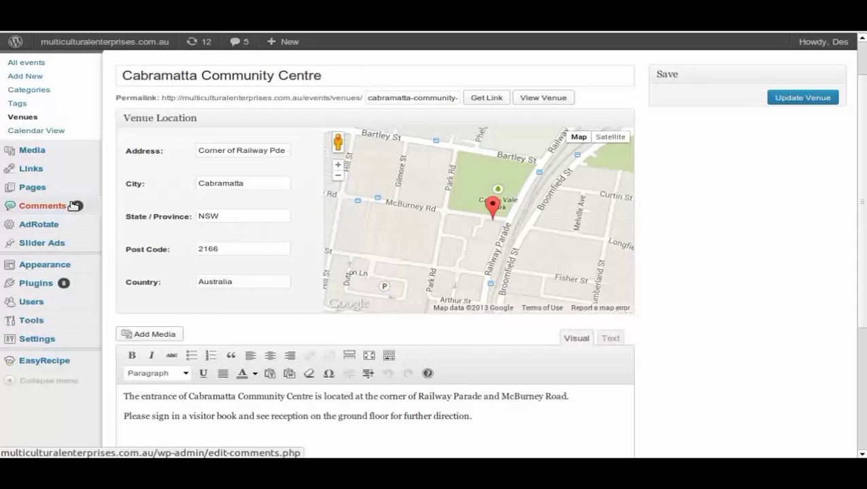
Return to the list of venues and look through all of its entries.
{"action": "left_click", "coordinate": [23, 120]}
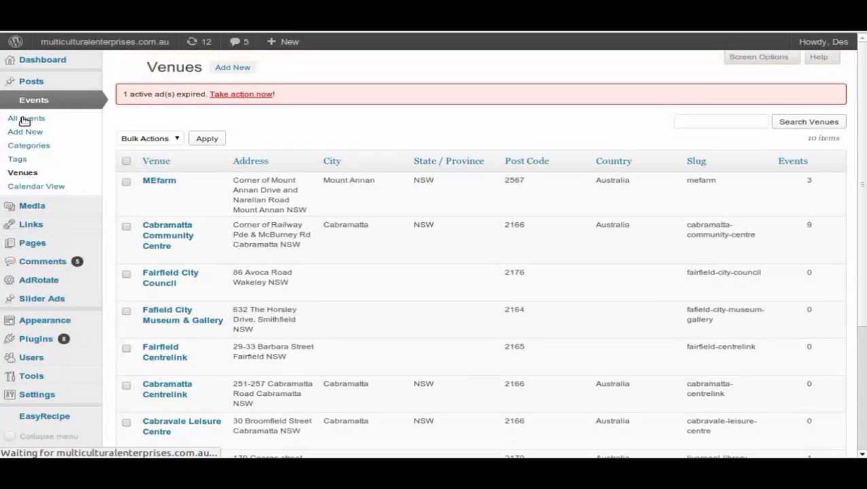
{"action": "scroll", "coordinate": [227, 176], "scroll_direction": "down", "scroll_amount": 2}
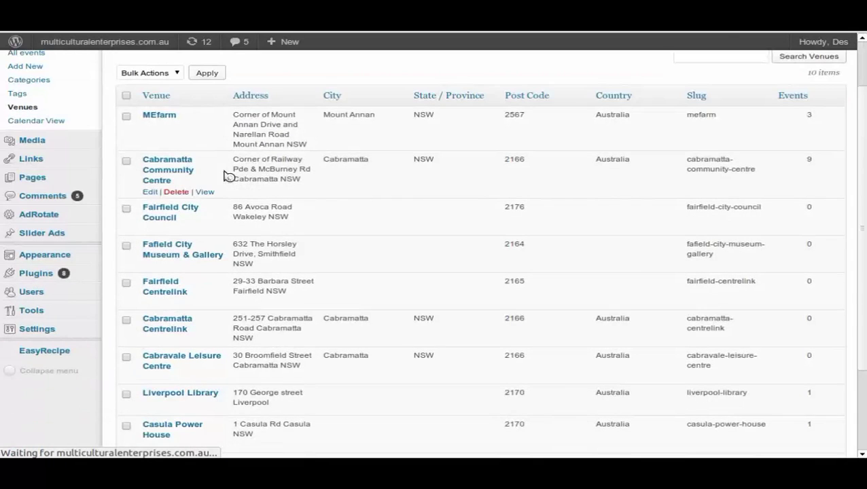
{"action": "scroll", "coordinate": [338, 174], "scroll_direction": "down", "scroll_amount": 4}
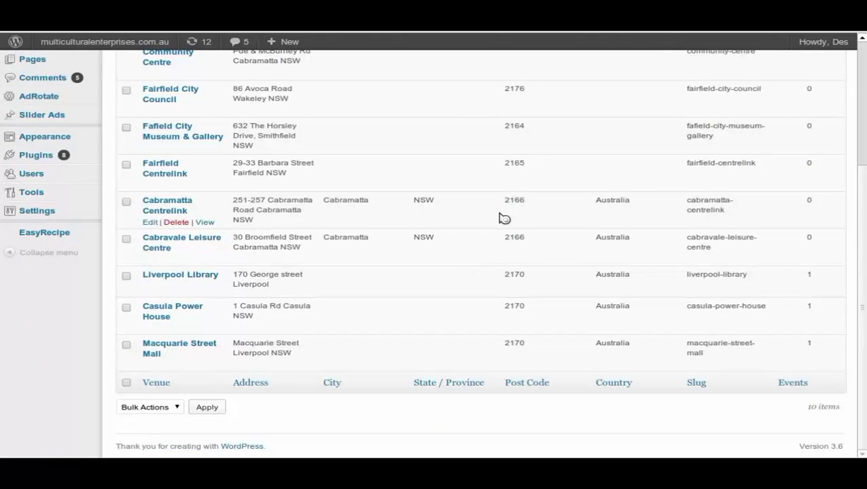
{"action": "scroll", "coordinate": [501, 218], "scroll_direction": "up", "scroll_amount": 5}
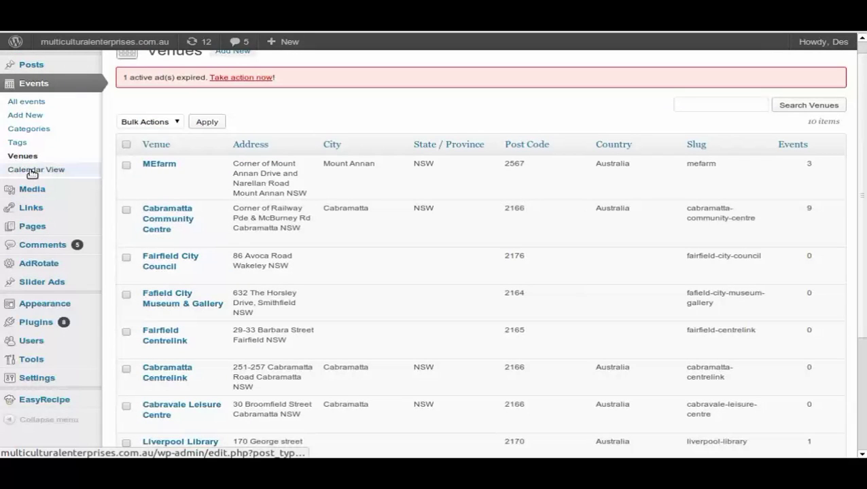
Open the admin events calendar and examine the events scheduled in the August 2013 month view.
{"action": "left_click", "coordinate": [32, 171]}
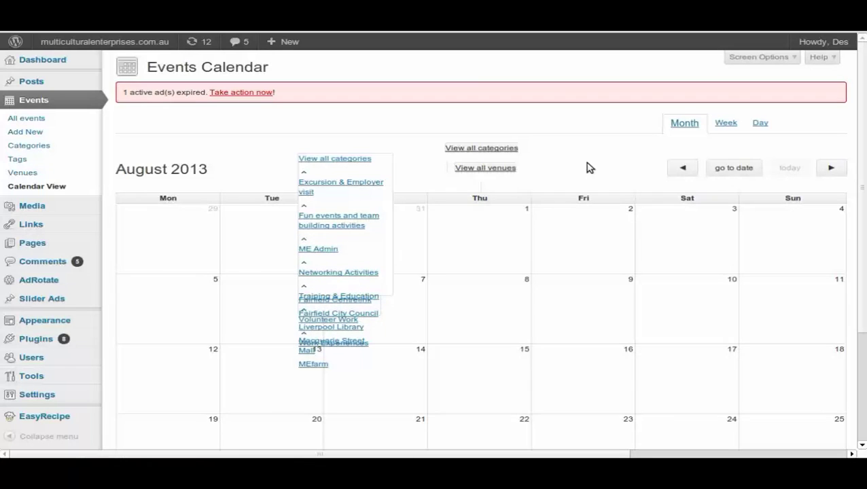
{"action": "scroll", "coordinate": [590, 167], "scroll_direction": "down", "scroll_amount": 3}
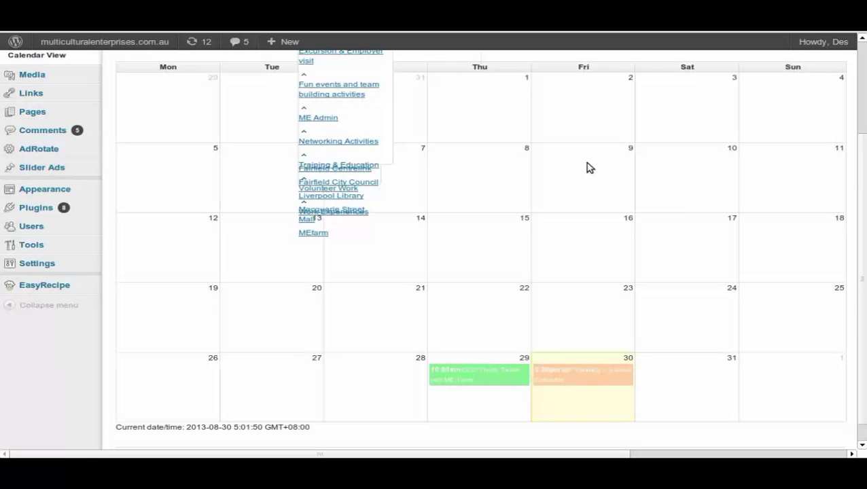
{"action": "scroll", "coordinate": [589, 168], "scroll_direction": "down", "scroll_amount": 1}
{"action": "scroll", "coordinate": [589, 168], "scroll_direction": "up", "scroll_amount": 4}
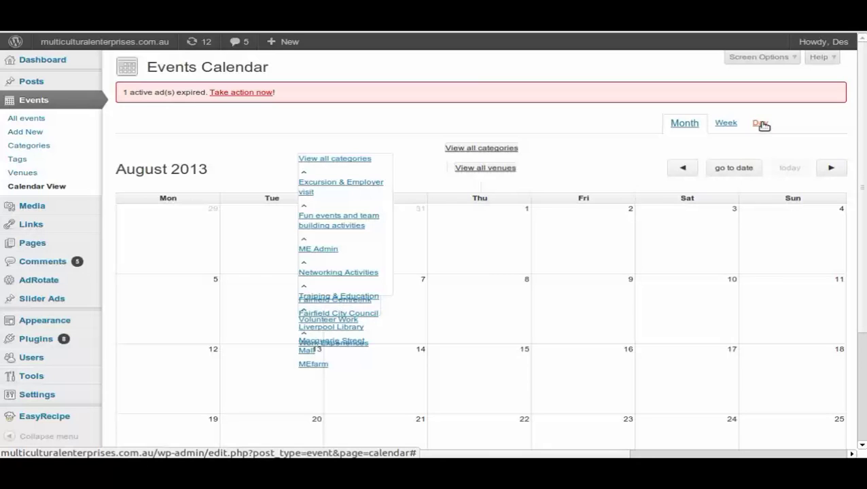
Show the events calendar by day and by week, return to the month view, and look through August 2013.
{"action": "left_click", "coordinate": [761, 123]}
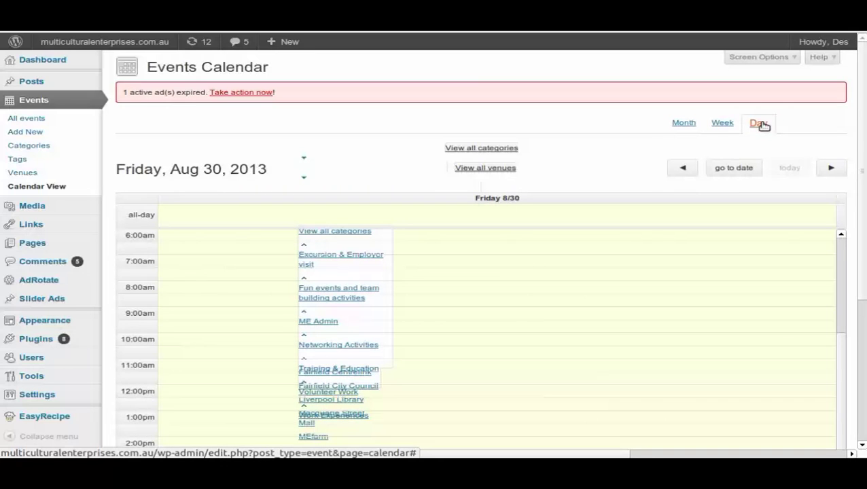
{"action": "left_click", "coordinate": [719, 129]}
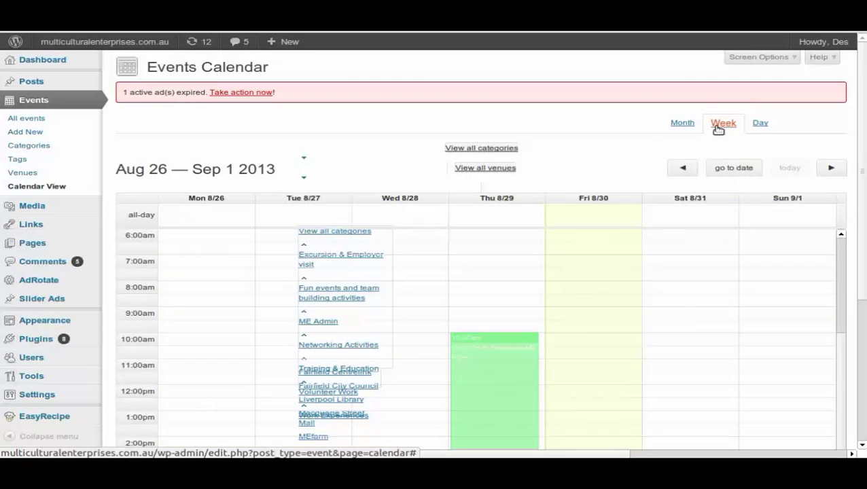
{"action": "left_click", "coordinate": [686, 127]}
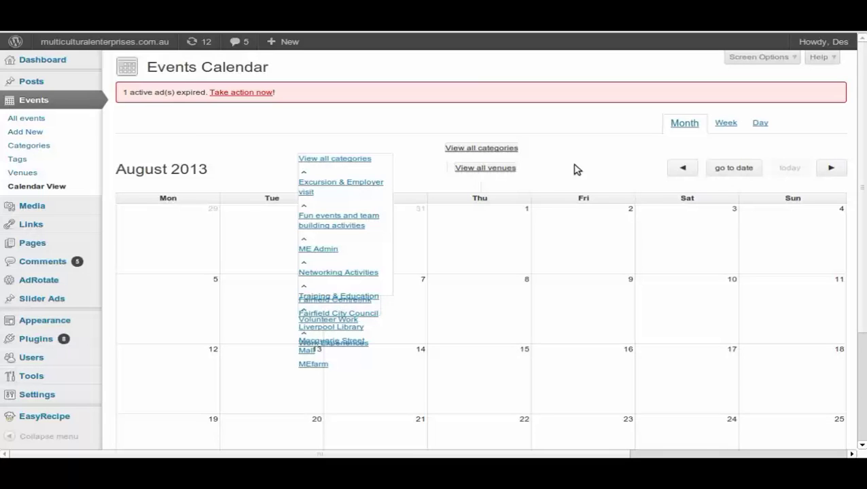
{"action": "scroll", "coordinate": [576, 169], "scroll_direction": "down", "scroll_amount": 1}
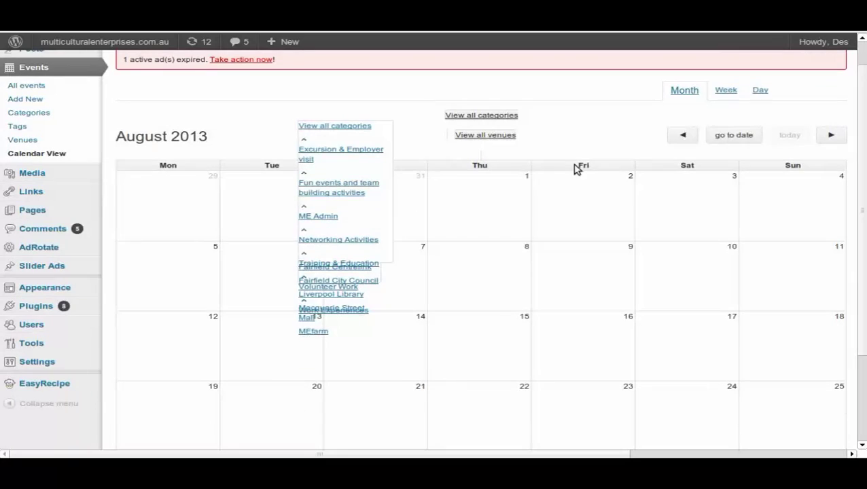
{"action": "scroll", "coordinate": [576, 169], "scroll_direction": "down", "scroll_amount": 4}
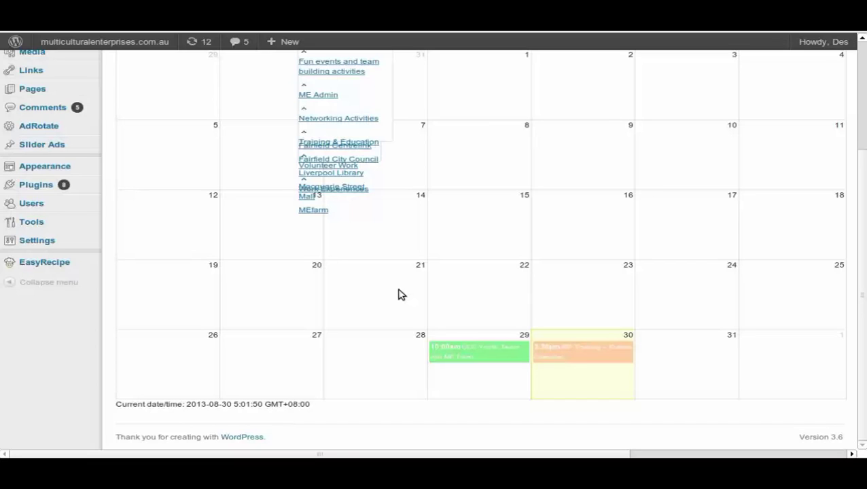
{"action": "scroll", "coordinate": [512, 250], "scroll_direction": "up", "scroll_amount": 3}
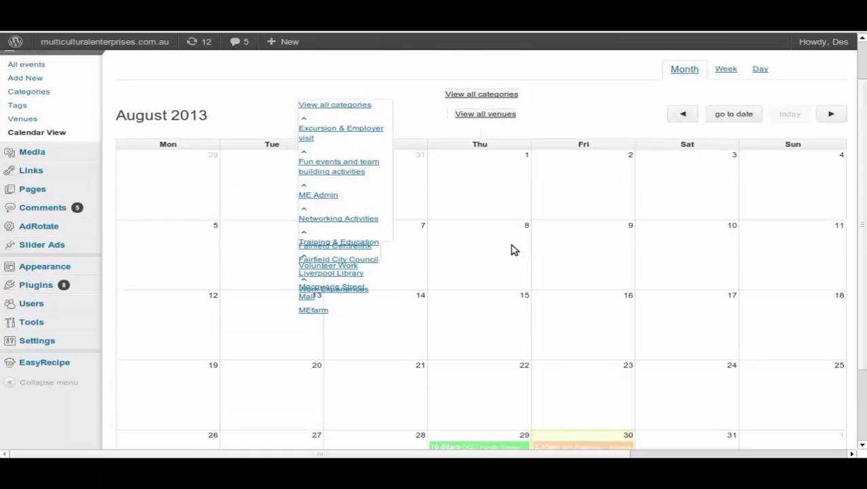
{"action": "scroll", "coordinate": [511, 249], "scroll_direction": "up", "scroll_amount": 1}
{"action": "scroll", "coordinate": [511, 250], "scroll_direction": "up", "scroll_amount": 1}
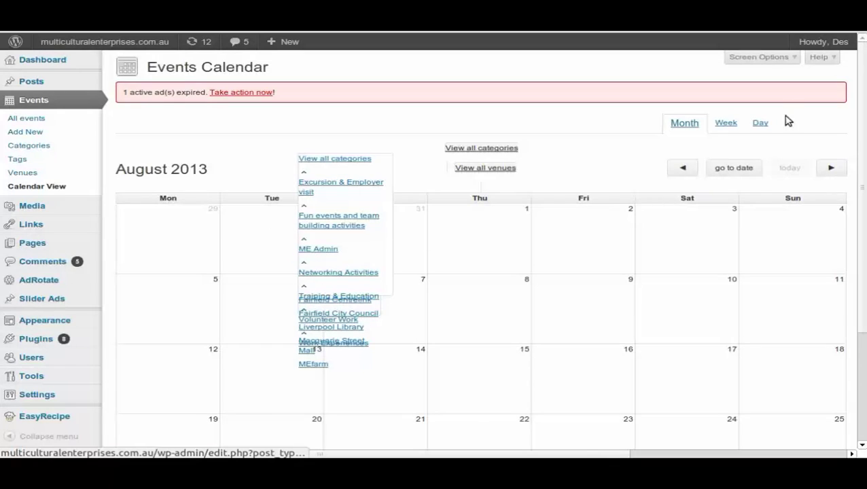
Display the calendar's screen options with the 24 hour time setting, and hide them again.
{"action": "left_click", "coordinate": [761, 58]}
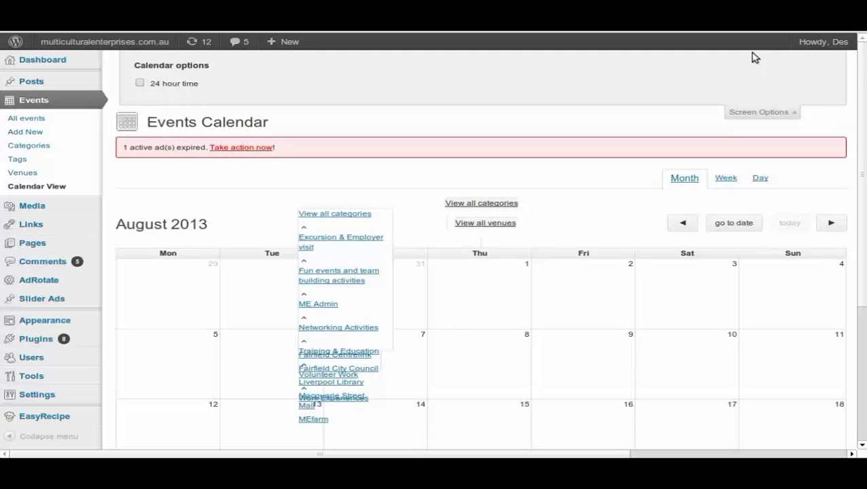
{"action": "left_click", "coordinate": [741, 112]}
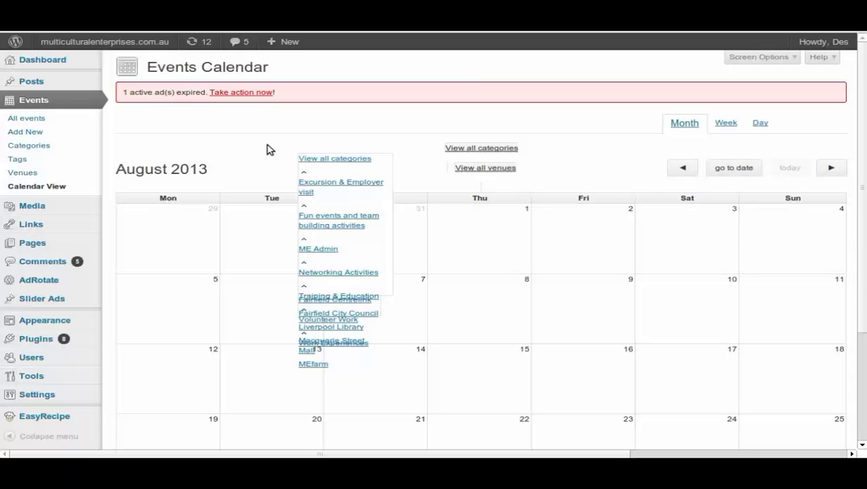
Bring up the choice of WordPress settings pages from the events calendar.
{"action": "scroll", "coordinate": [268, 149], "scroll_direction": "down", "scroll_amount": 3}
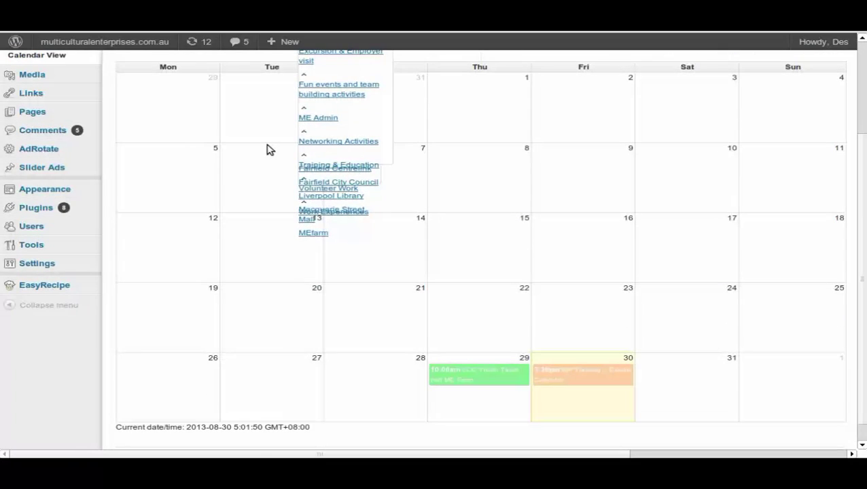
{"action": "mouse_move", "coordinate": [37, 269]}
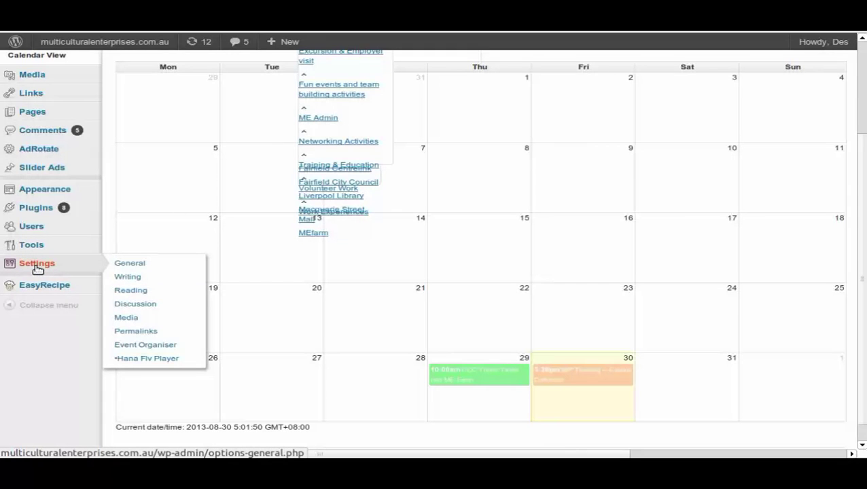